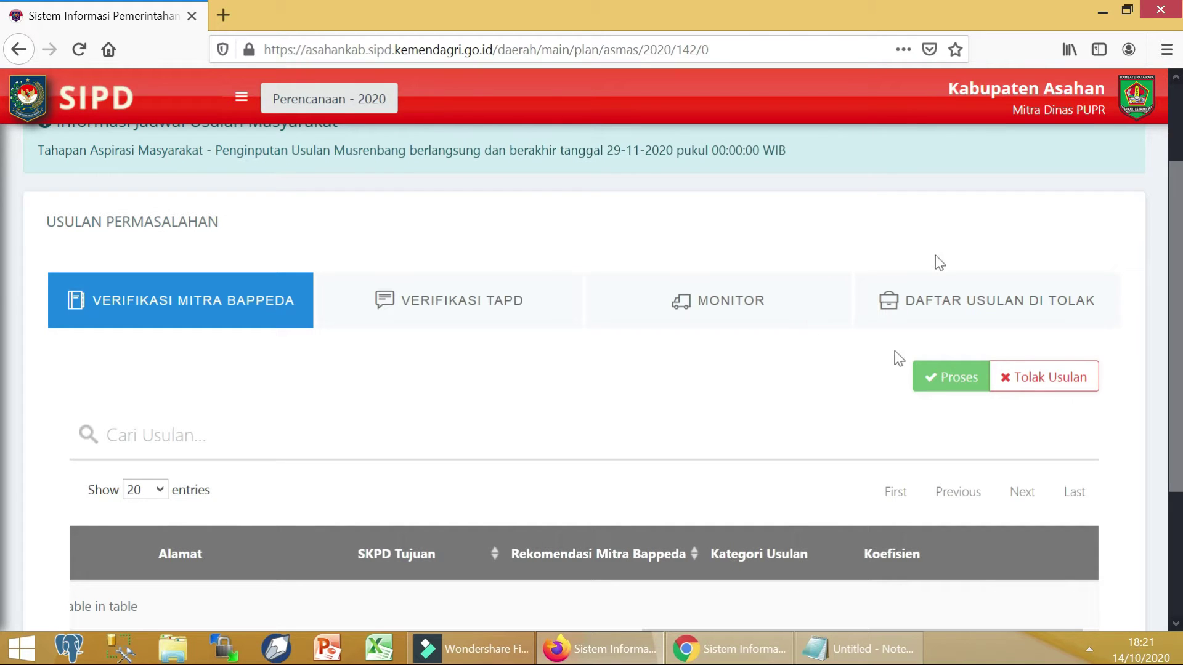
Log out of the Mitra Dinas PUPR account and copy the kecamatan verifier's username from the Notepad note
click(1139, 110)
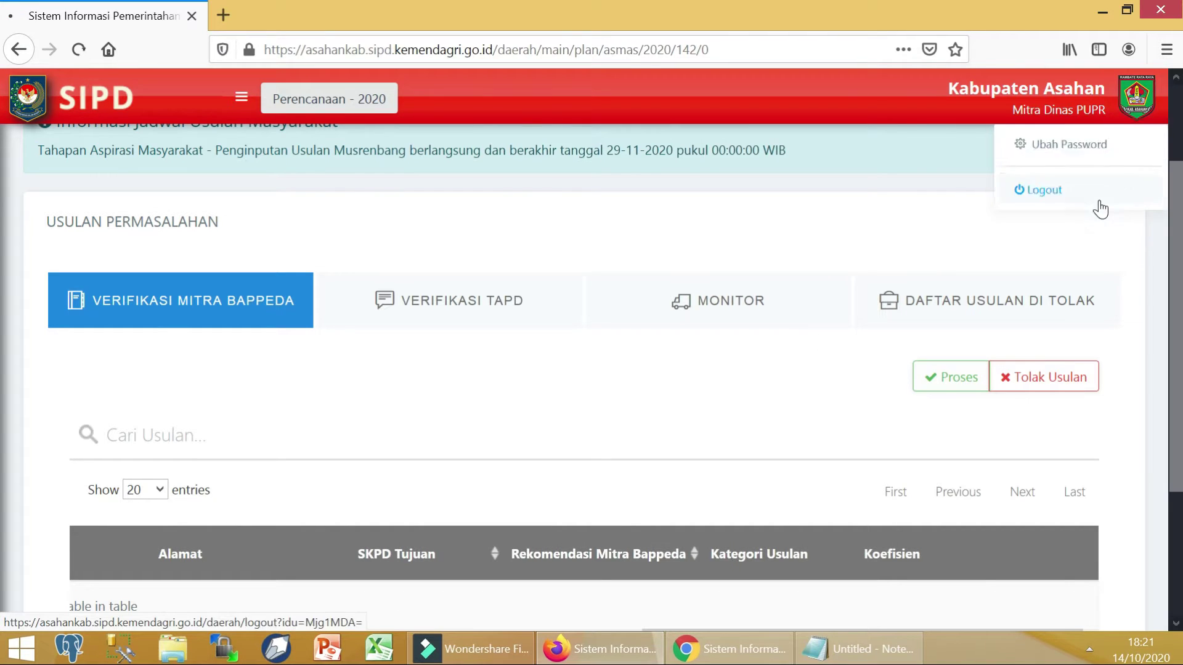
click(1100, 200)
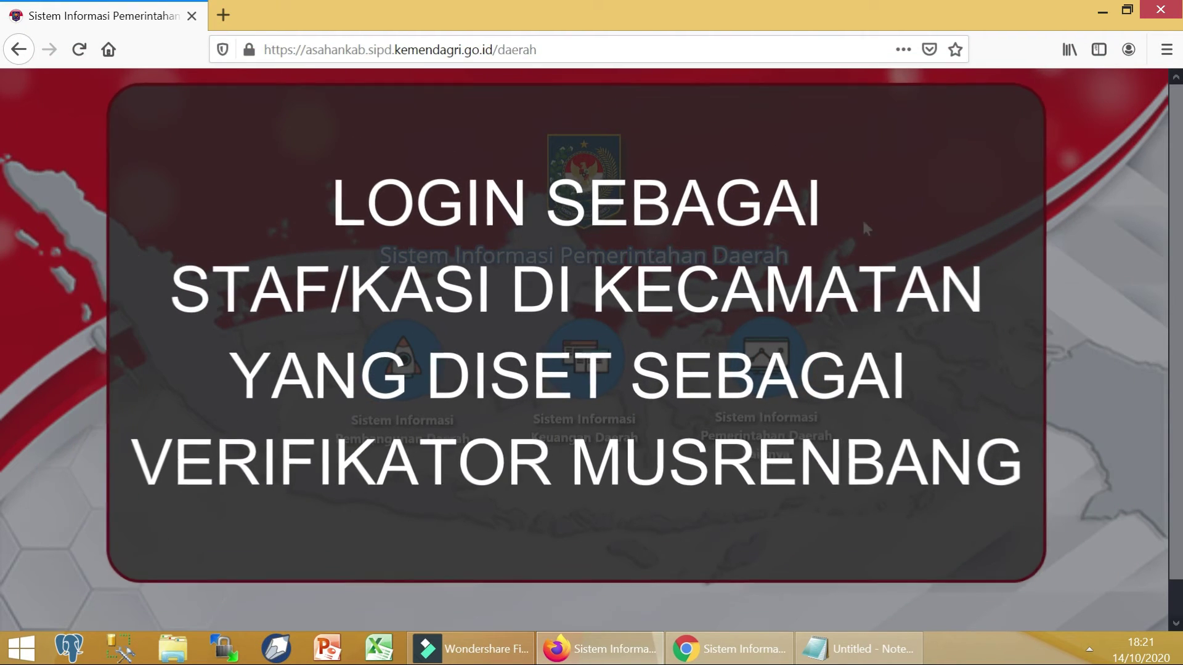
click(832, 653)
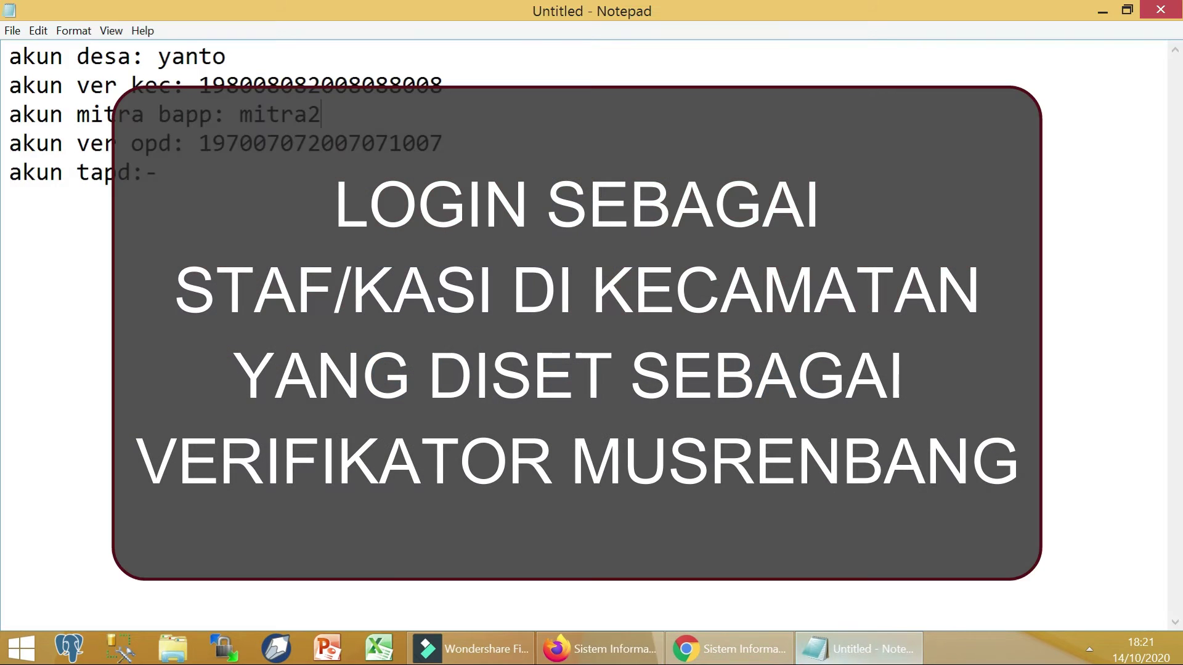
double_click(200, 84)
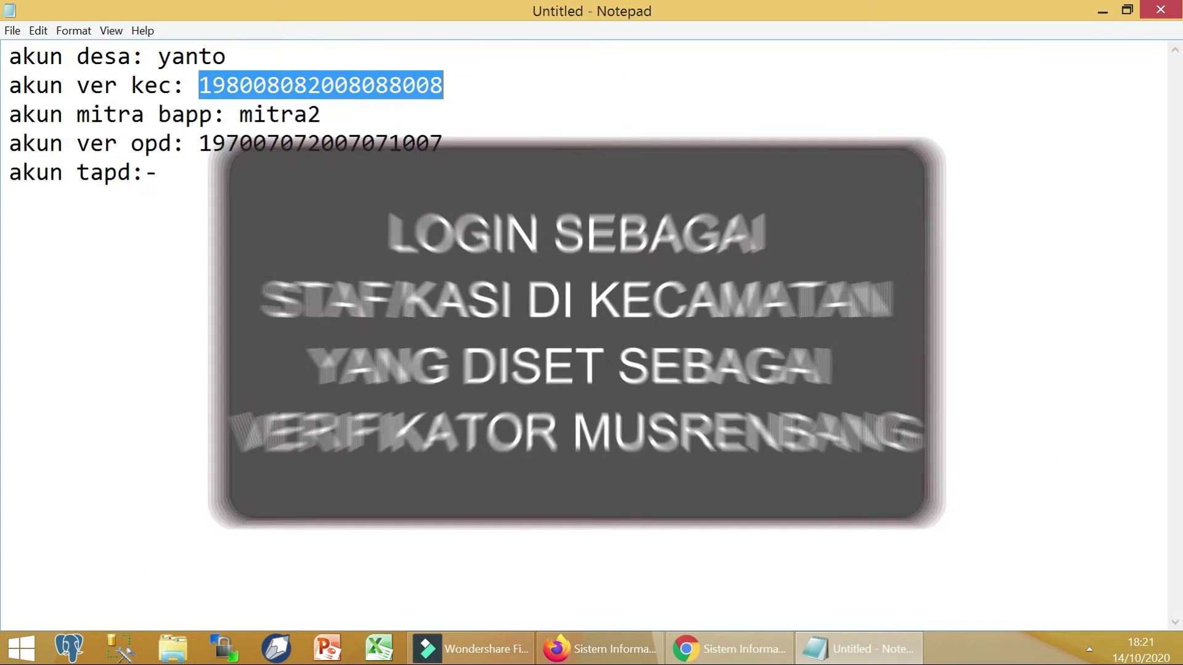
right_click(400, 90)
click(434, 144)
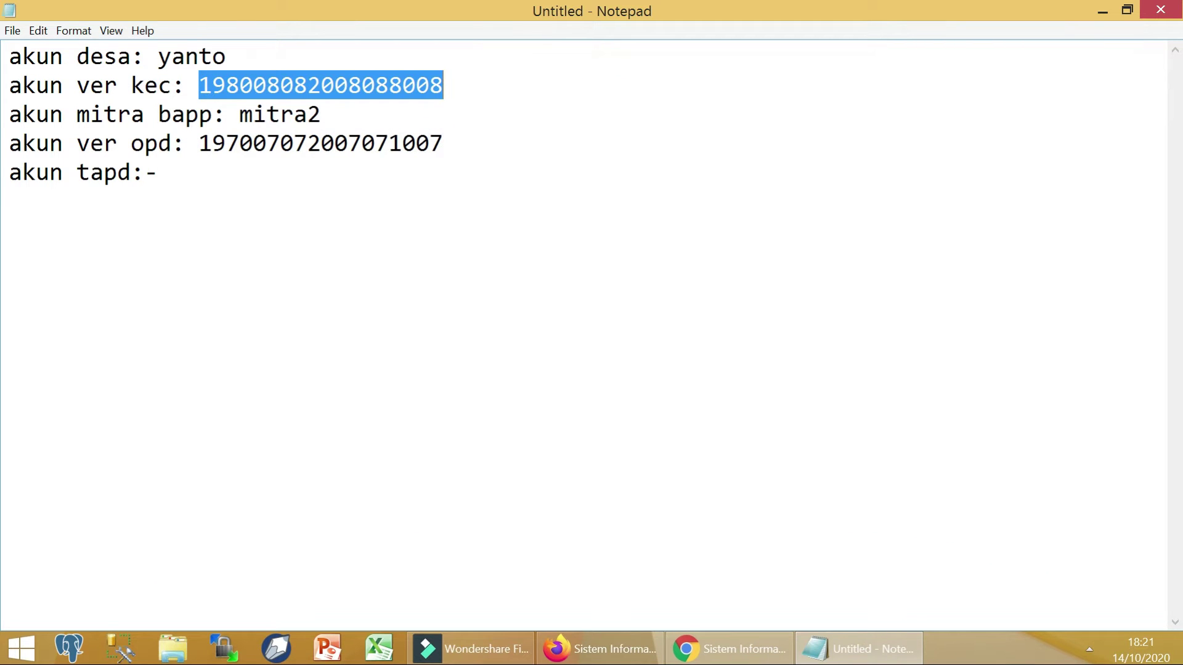
In Firefox, sign in to Sistem Informasi Pembangunan Daerah with the copied username and the account password, and save the login in the browser
click(594, 649)
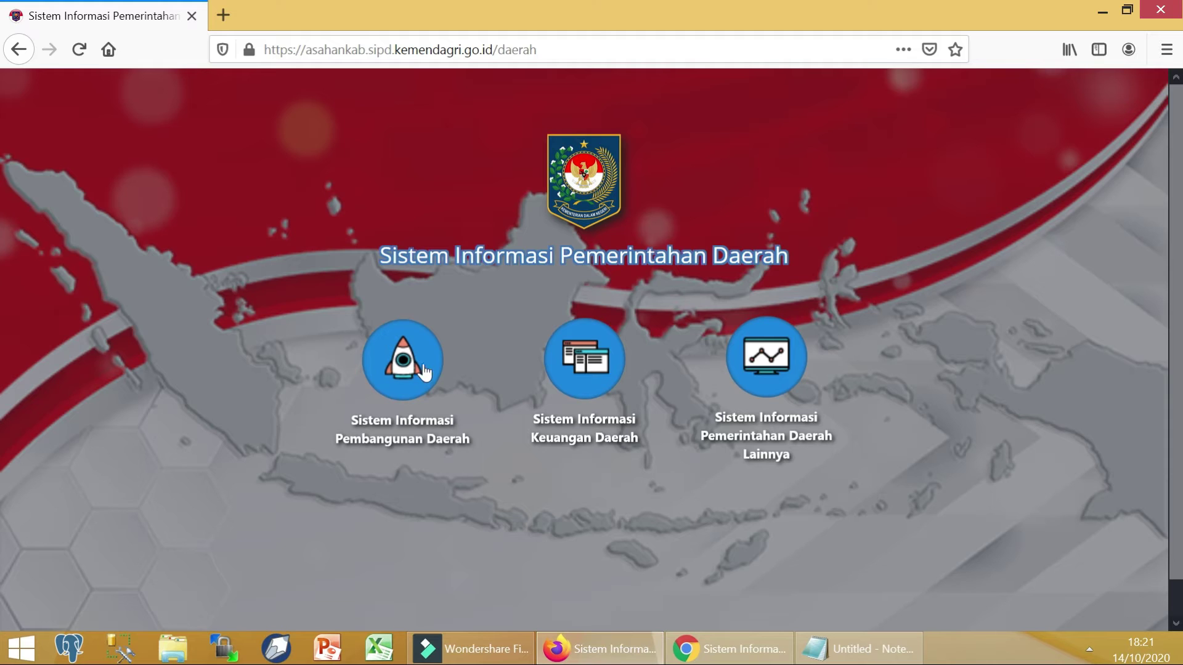
click(403, 357)
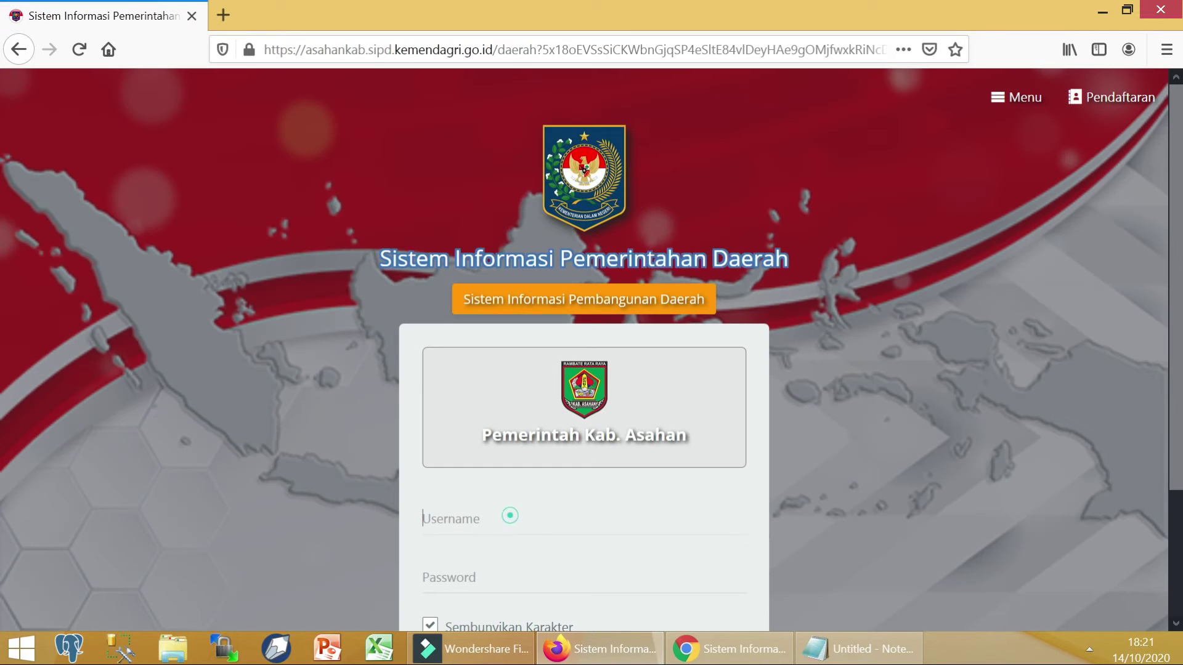
right_click(511, 515)
click(557, 378)
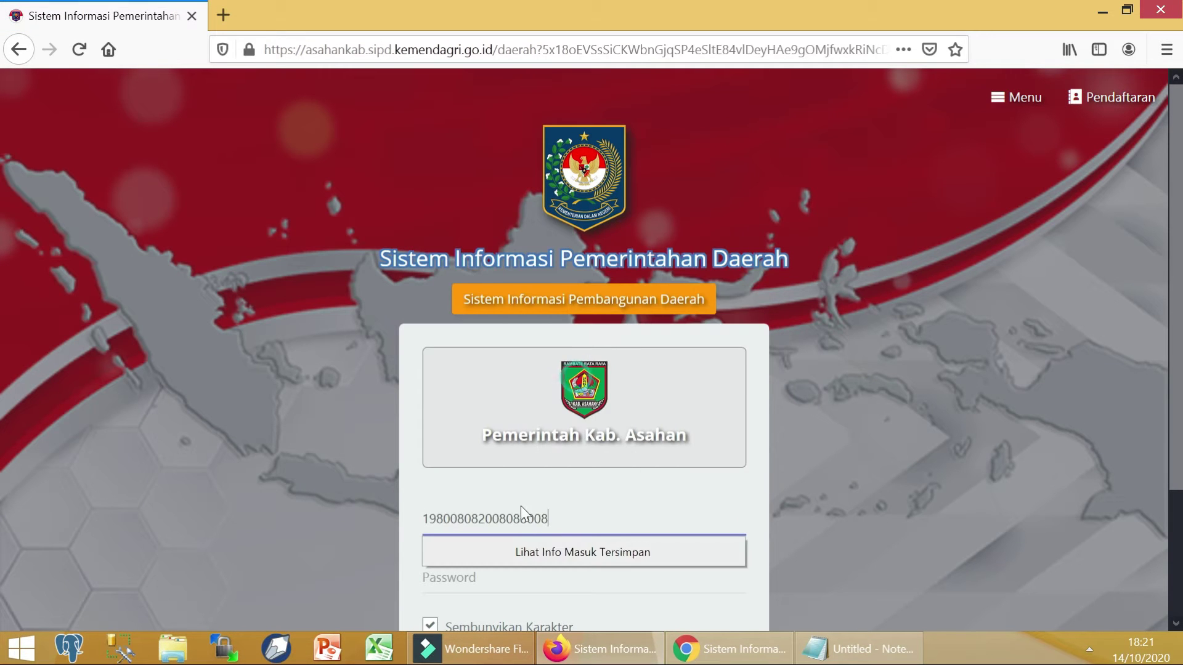
click(500, 581)
text(•••)
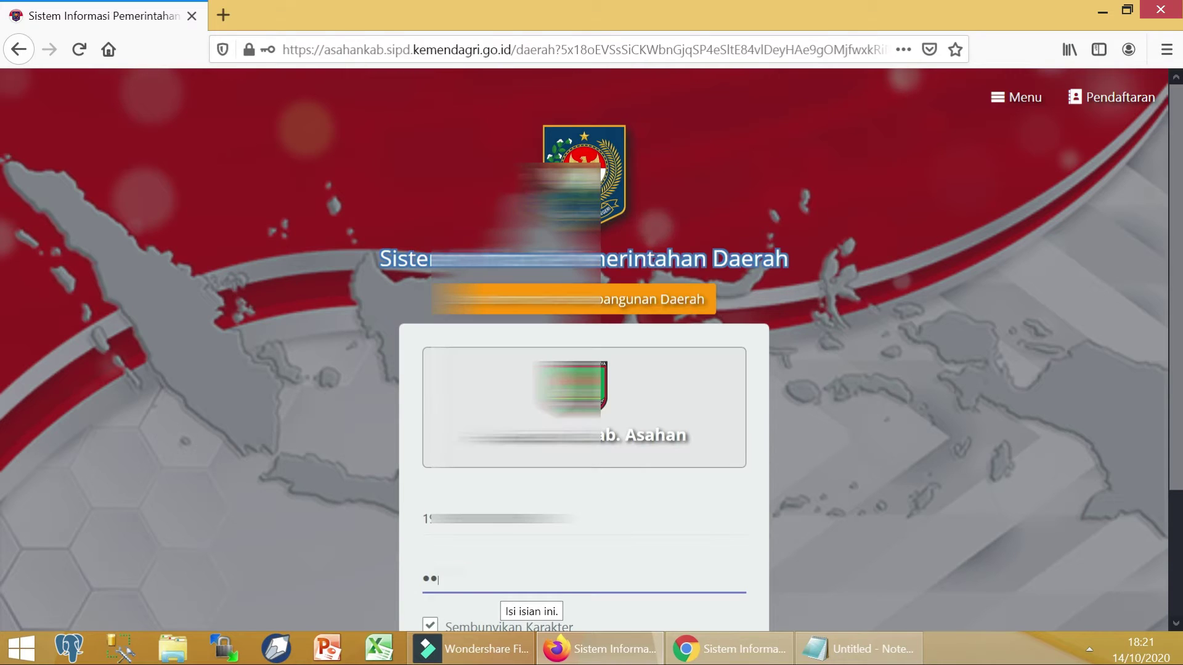
text(•••••)
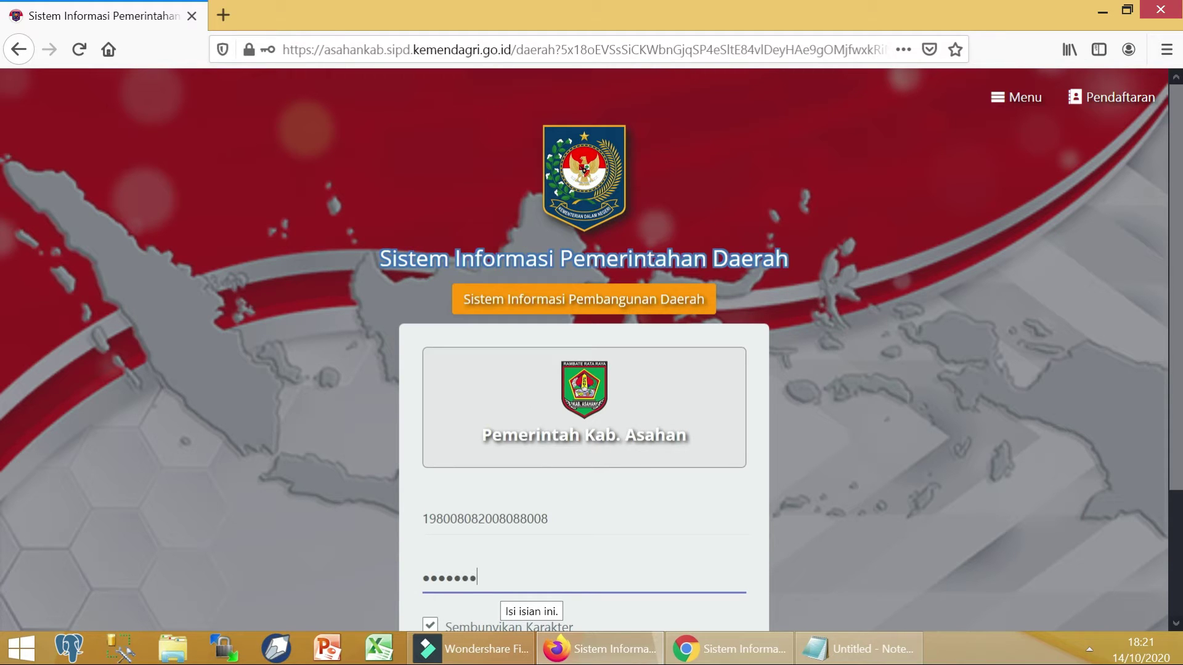
text(•)
key(Return)
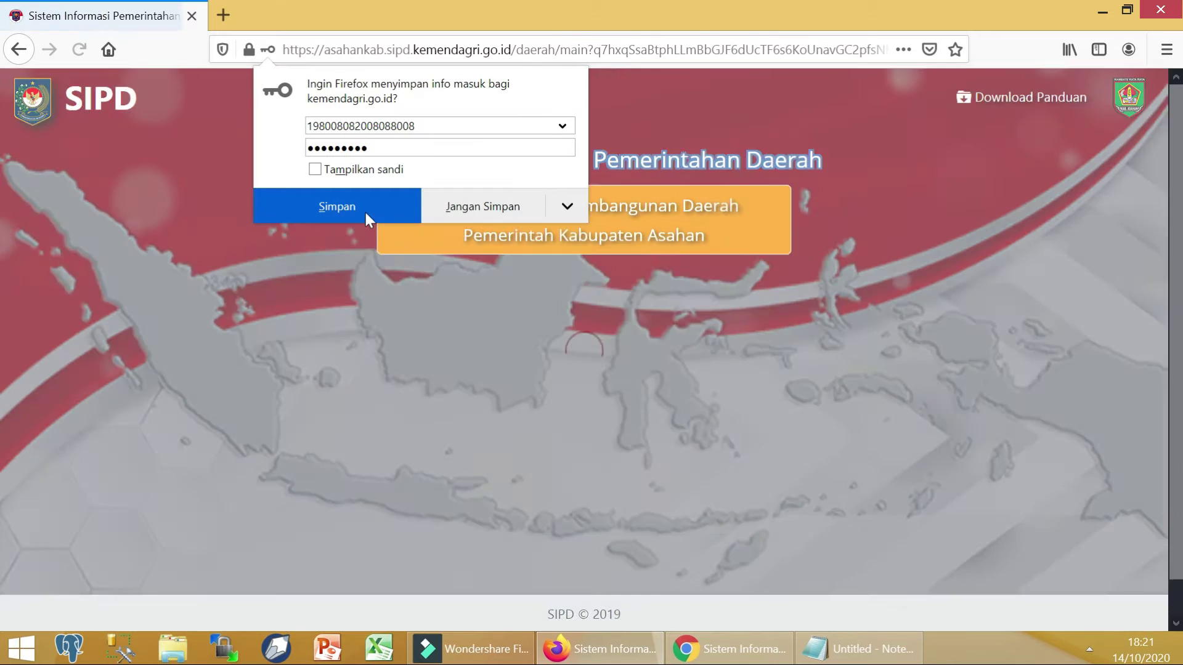
click(364, 210)
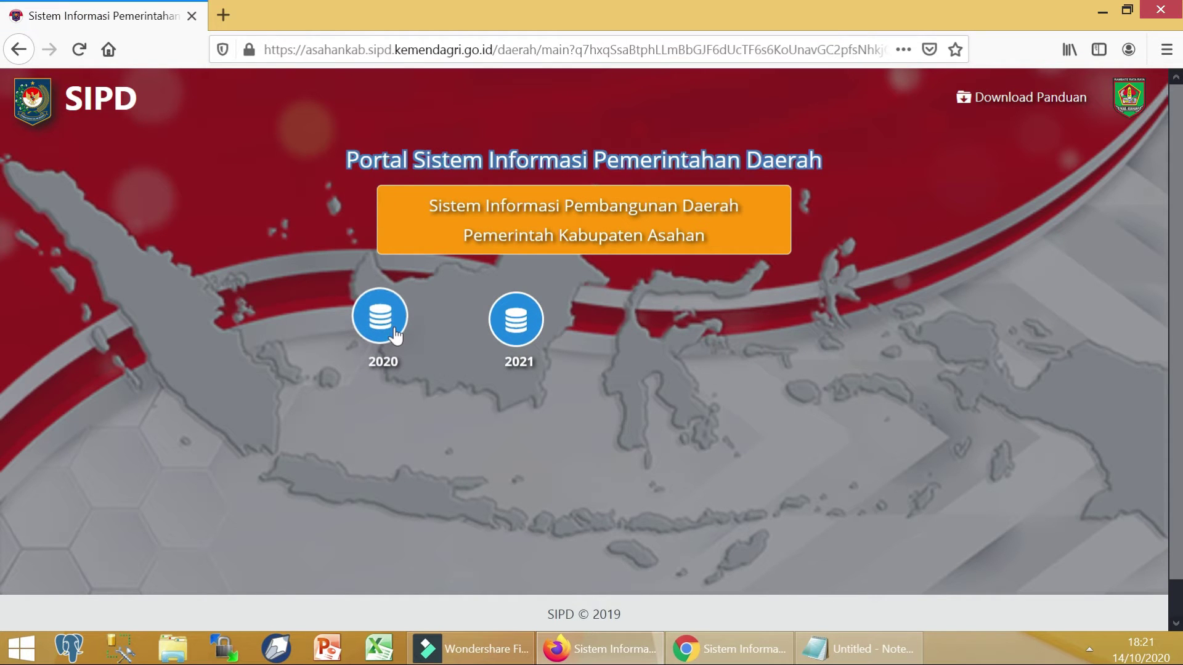
Open the 2020 planning data and go to the Masyarakat proposals under Verifikasi Usulan
click(393, 330)
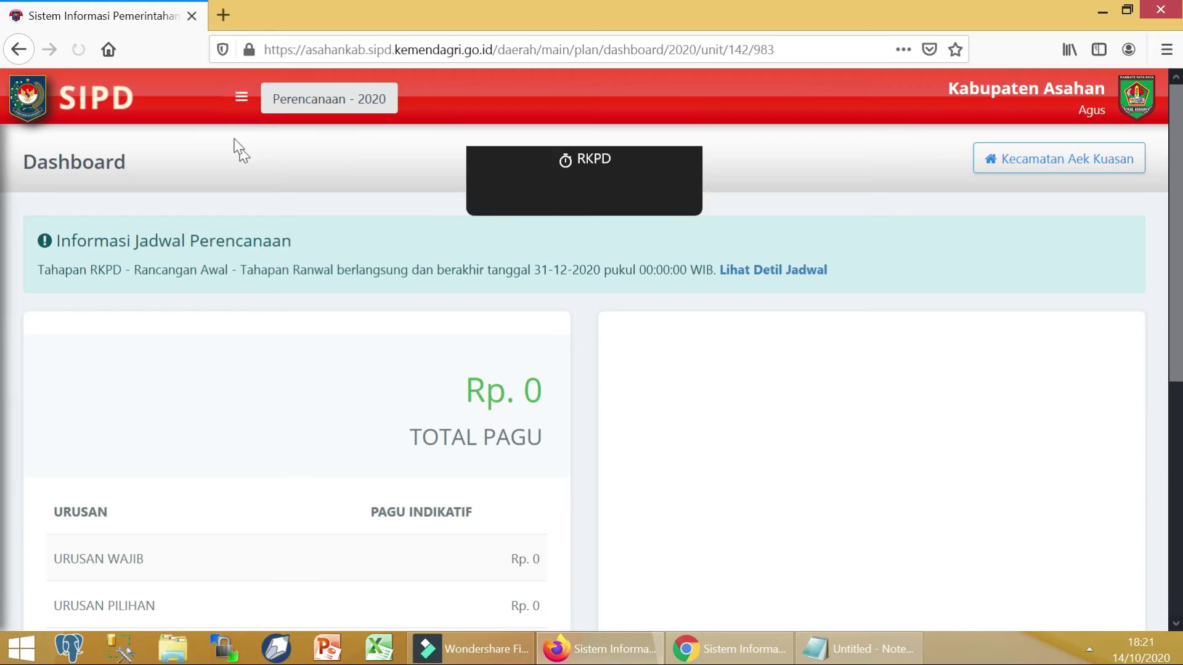
click(235, 101)
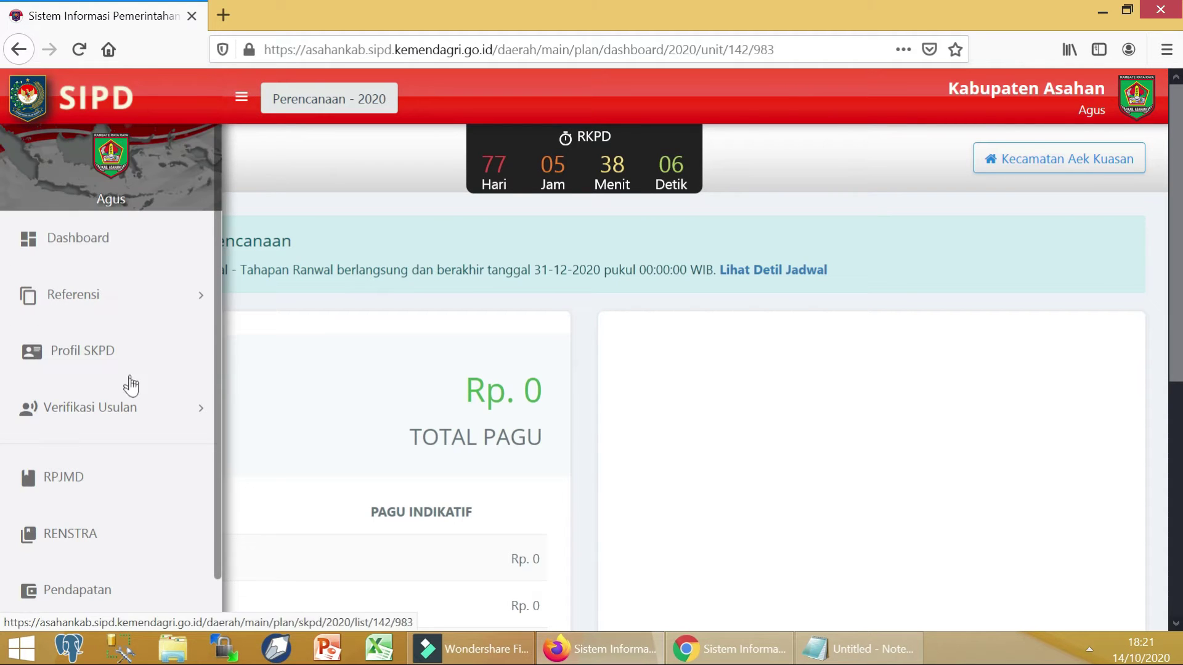
click(136, 417)
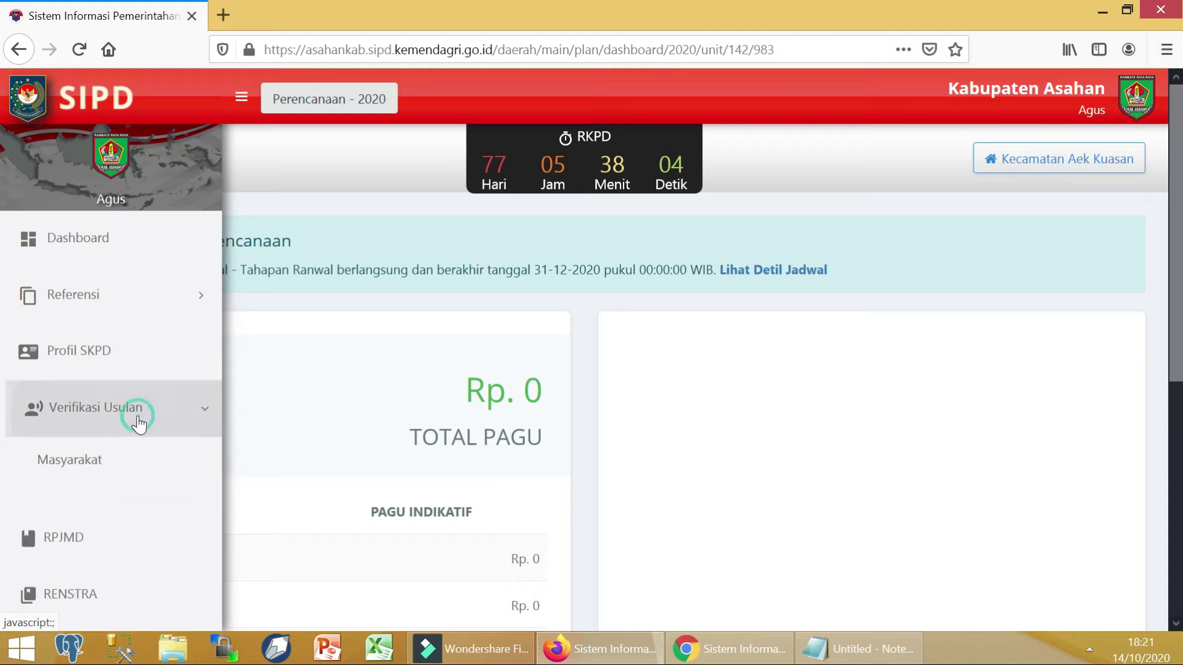
click(123, 462)
Examine the submitted proposals in the Verifikasi Kecamatan table, including the recommendation columns
scroll(483, 422, down, 5)
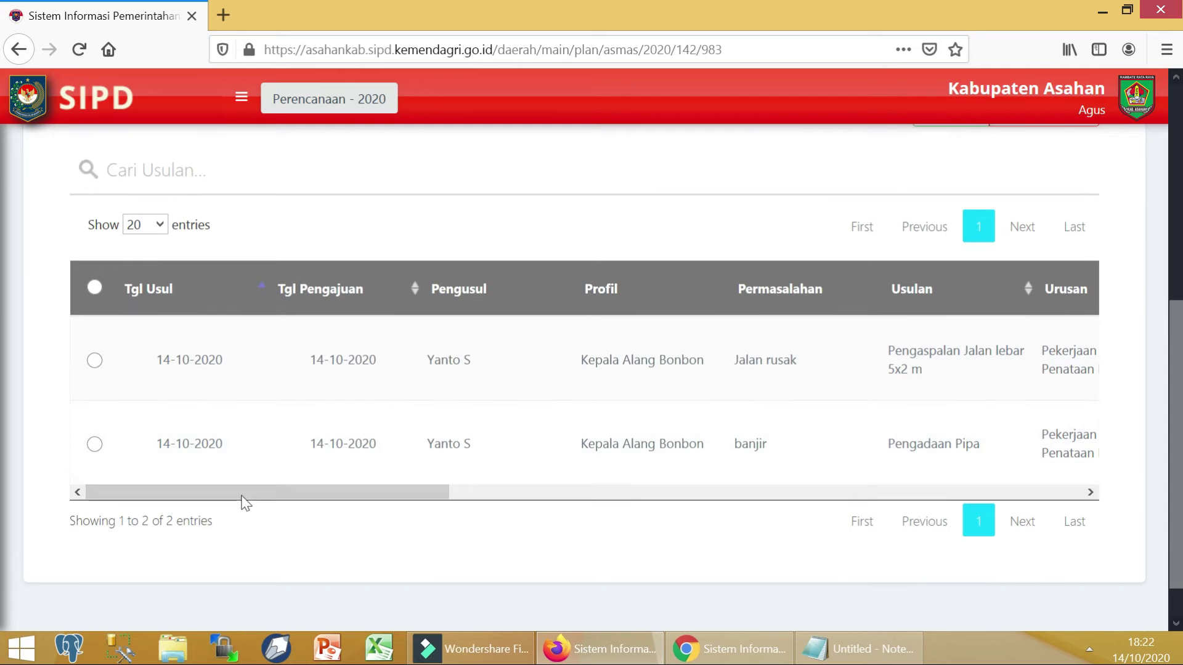
drag(239, 493, 159, 488)
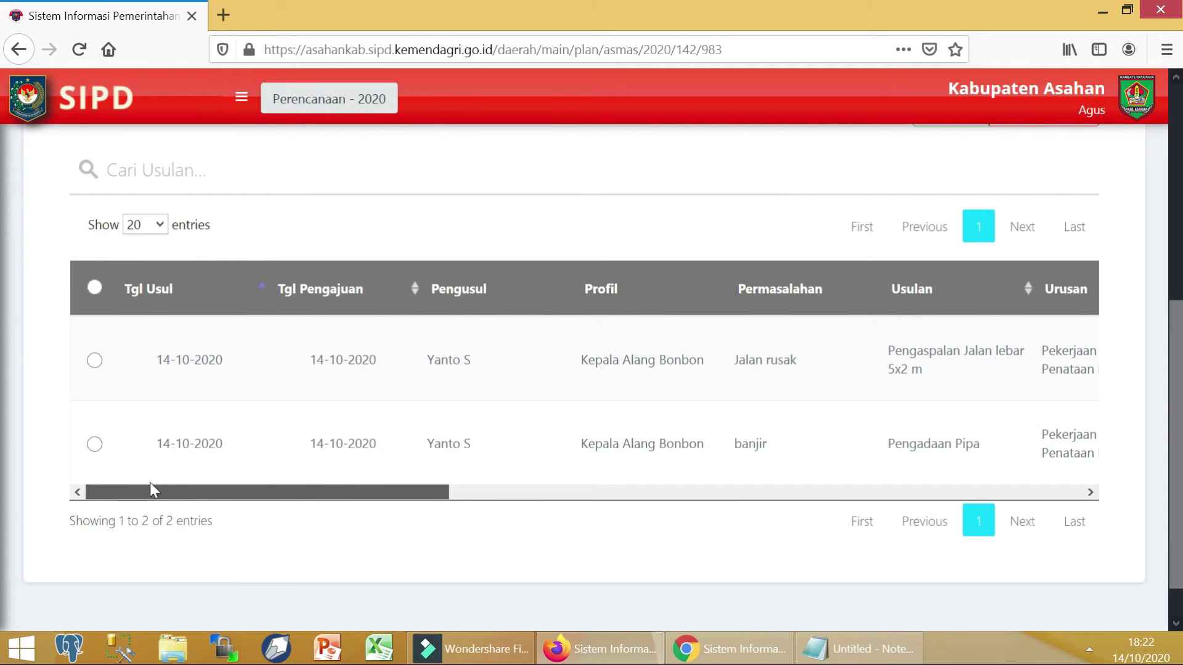
scroll(523, 383, up, 2)
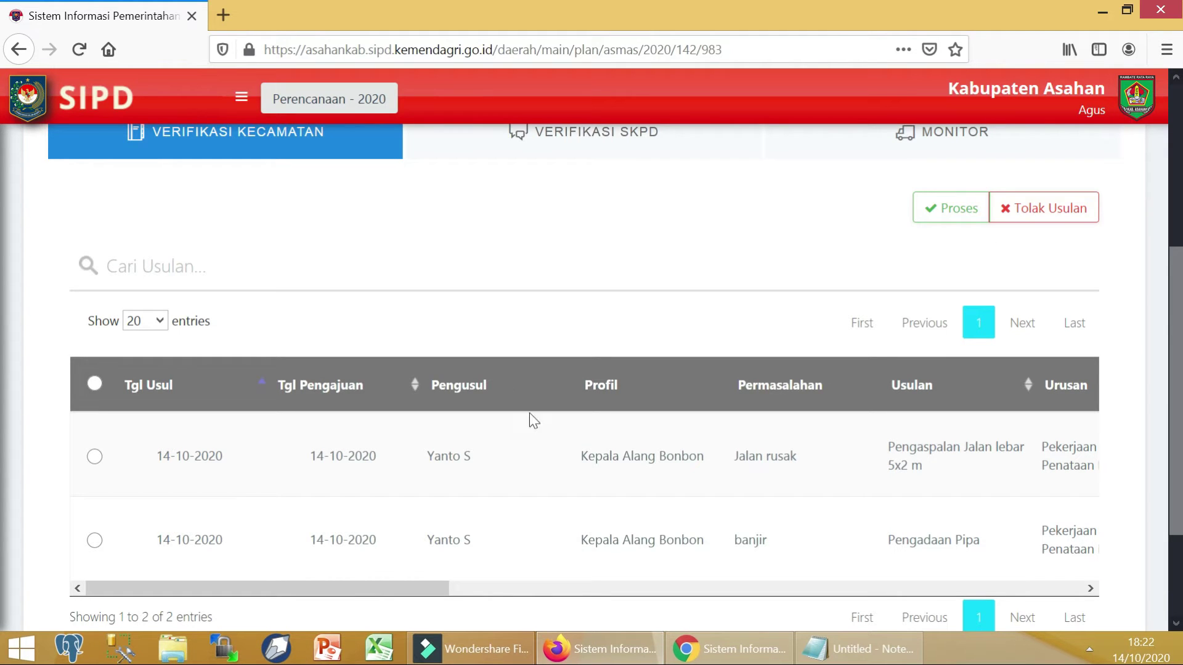
mouse_move(333, 588)
mouse_down()
mouse_move(979, 594)
mouse_move(431, 610)
mouse_move(343, 595)
mouse_up()
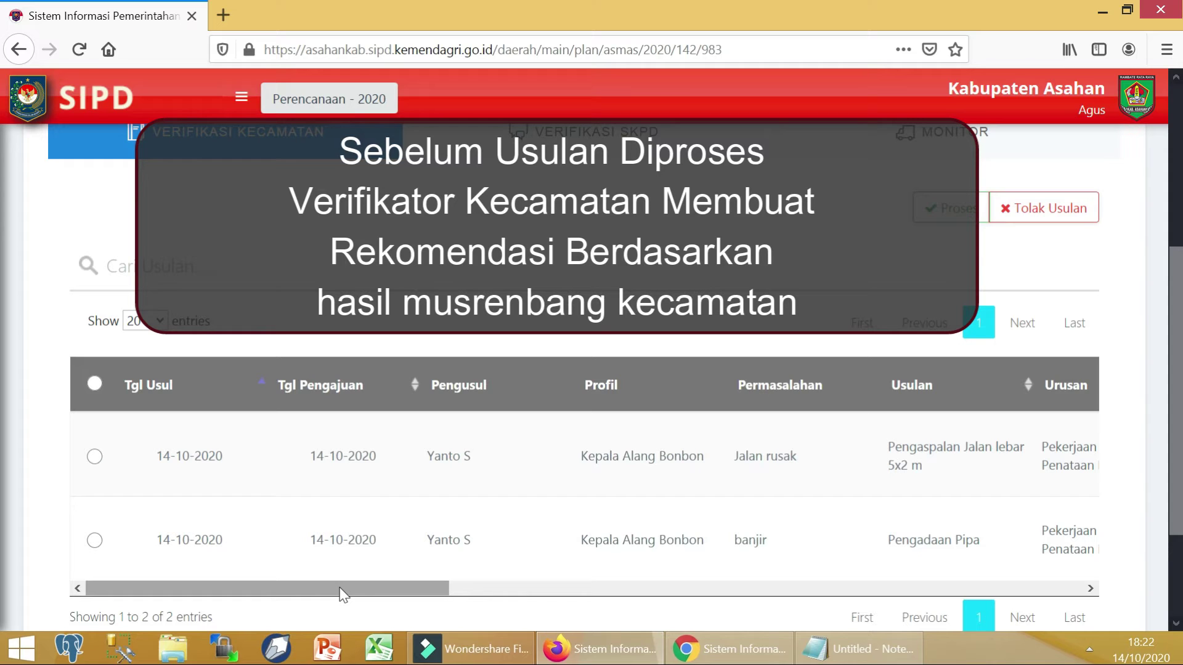
drag(343, 595, 1016, 538)
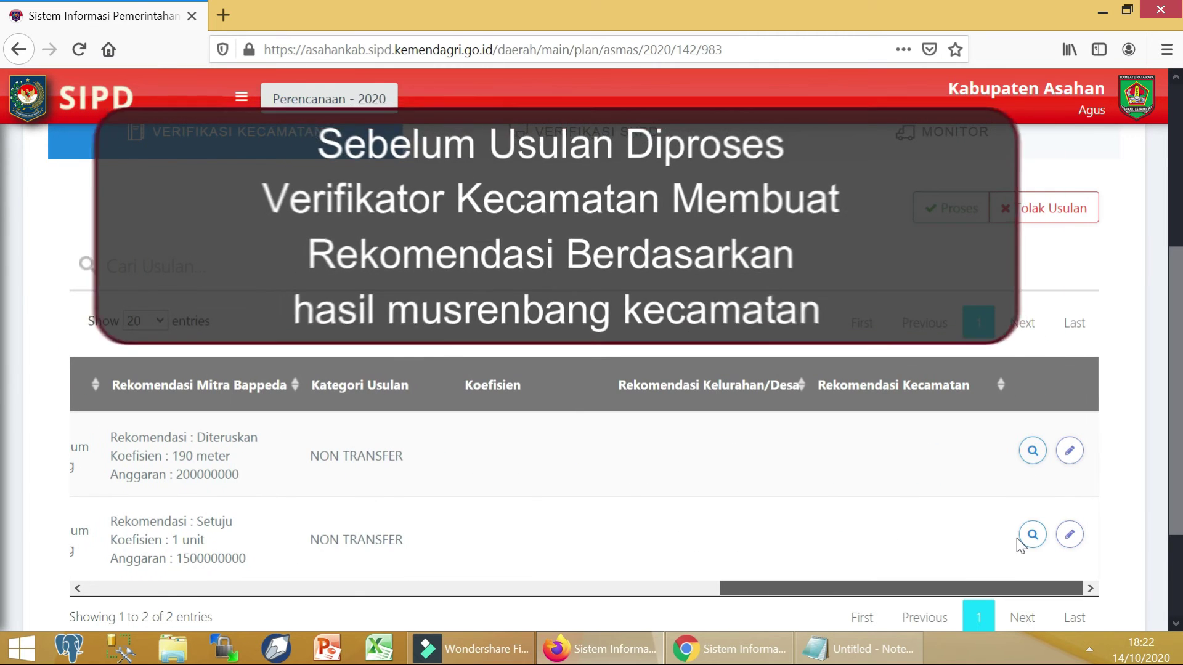
drag(962, 586, 313, 594)
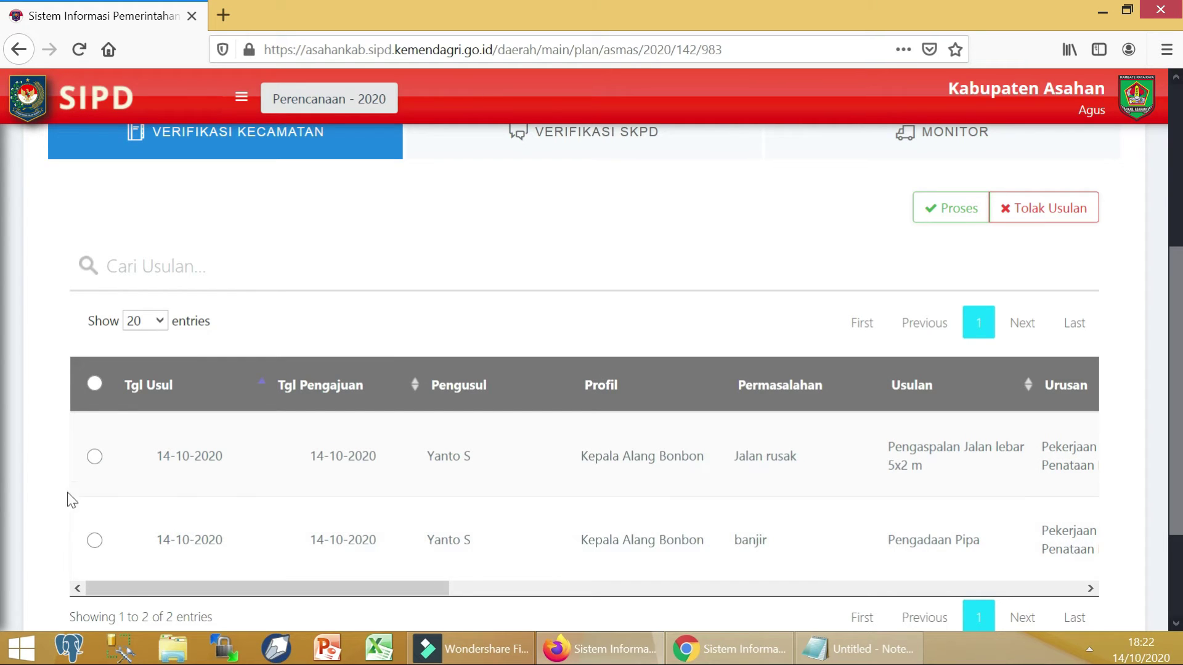
Open the recommendation form for the "Pengaspalan Jalan lebar 5x2 m" proposal and enter "setuju" as its Uraian Rekomendasi
click(95, 457)
drag(182, 588, 910, 583)
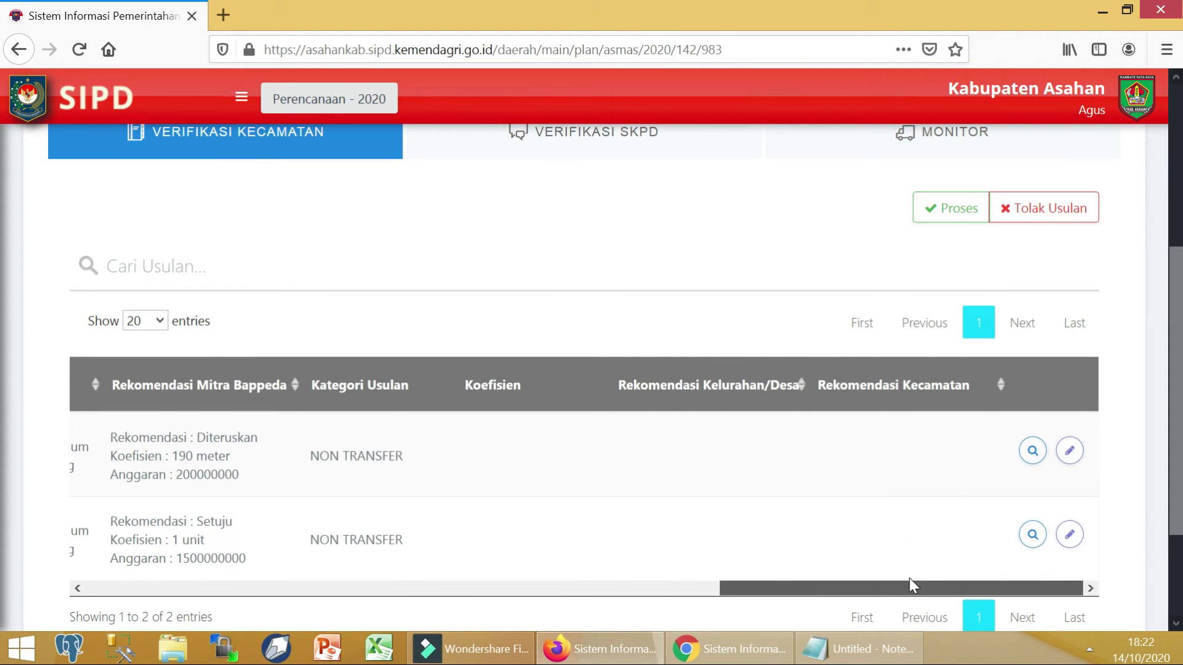
click(1069, 462)
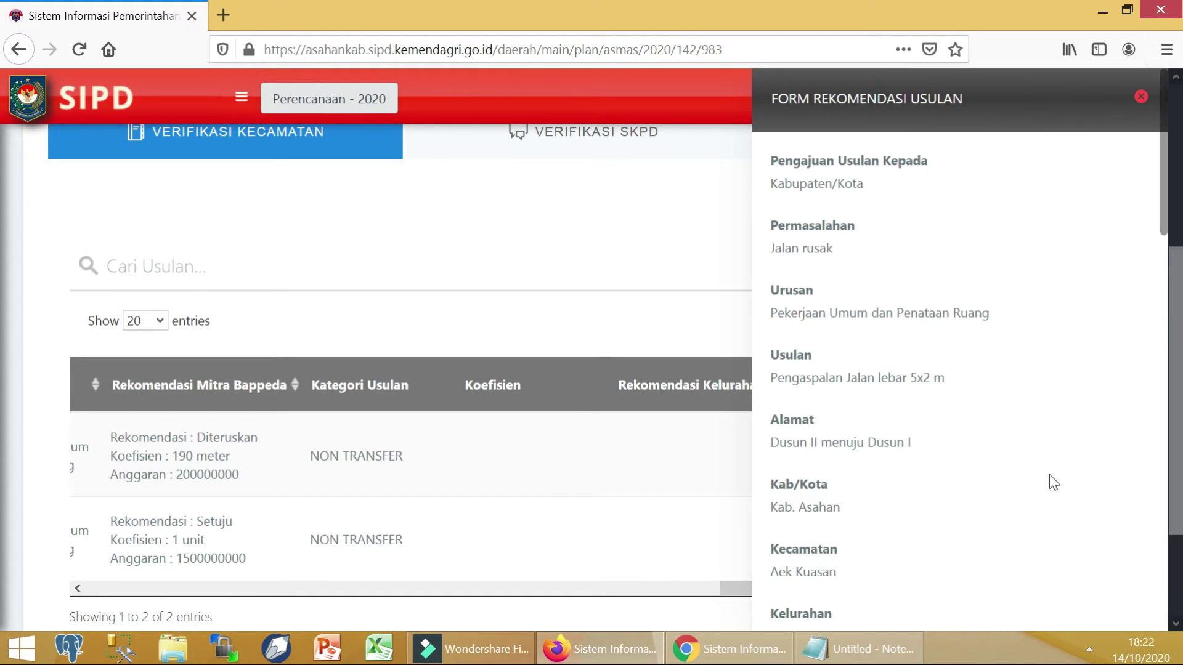
scroll(819, 345, down, 5)
scroll(856, 441, down, 6)
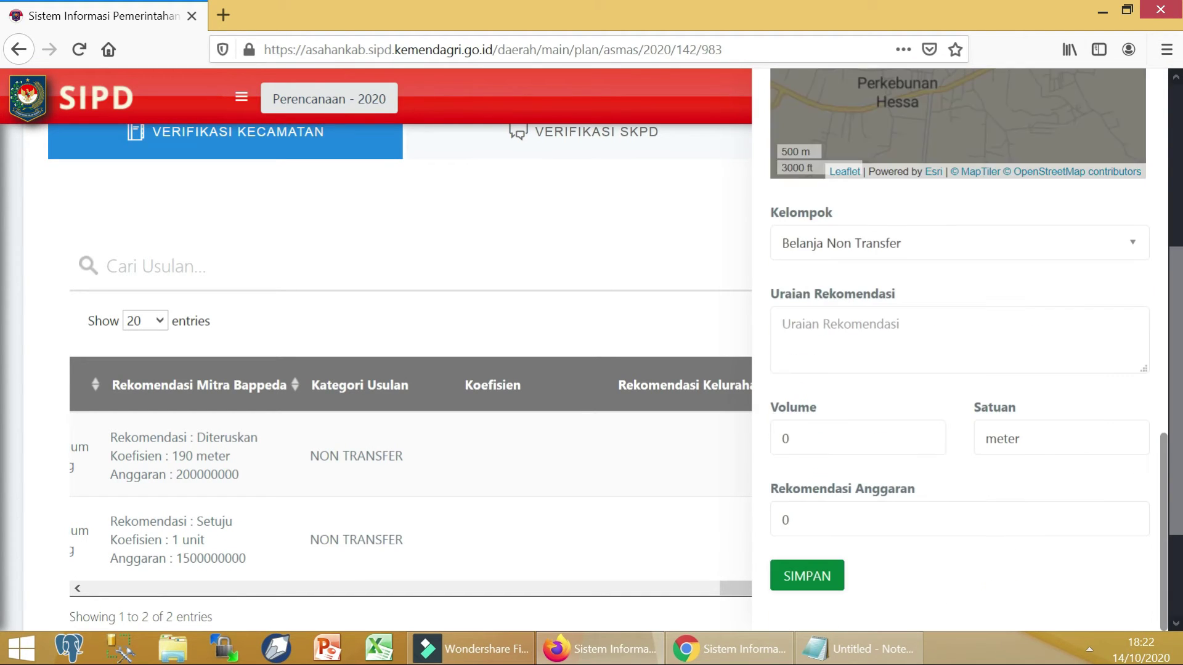
click(855, 331)
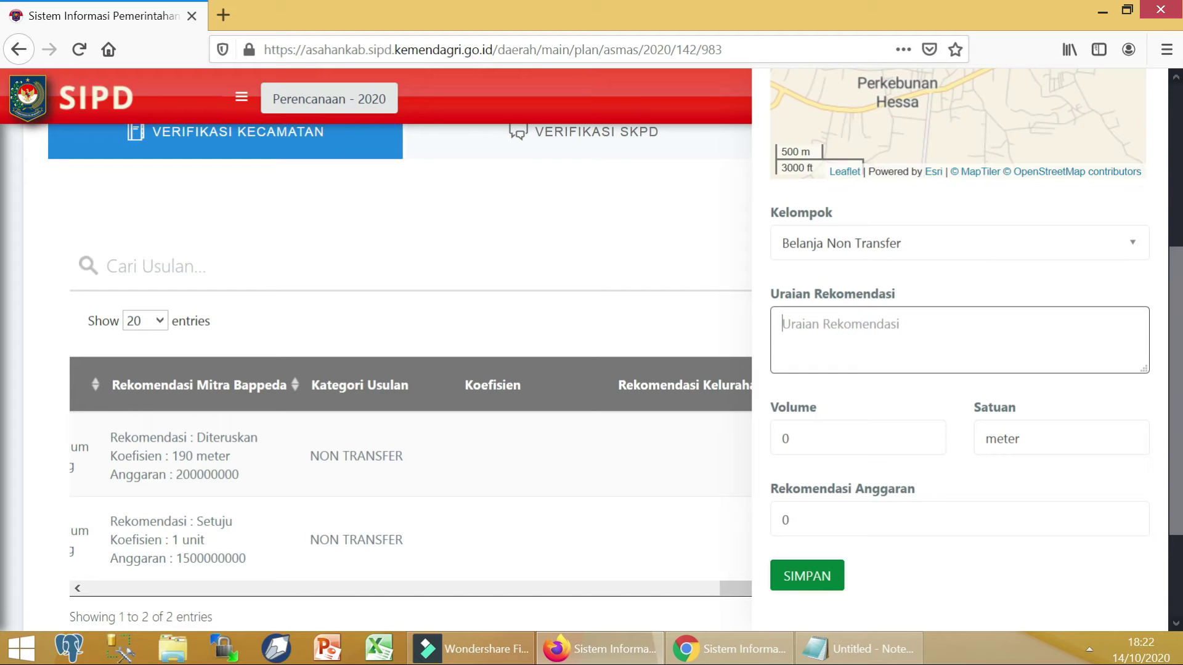
text(setuju)
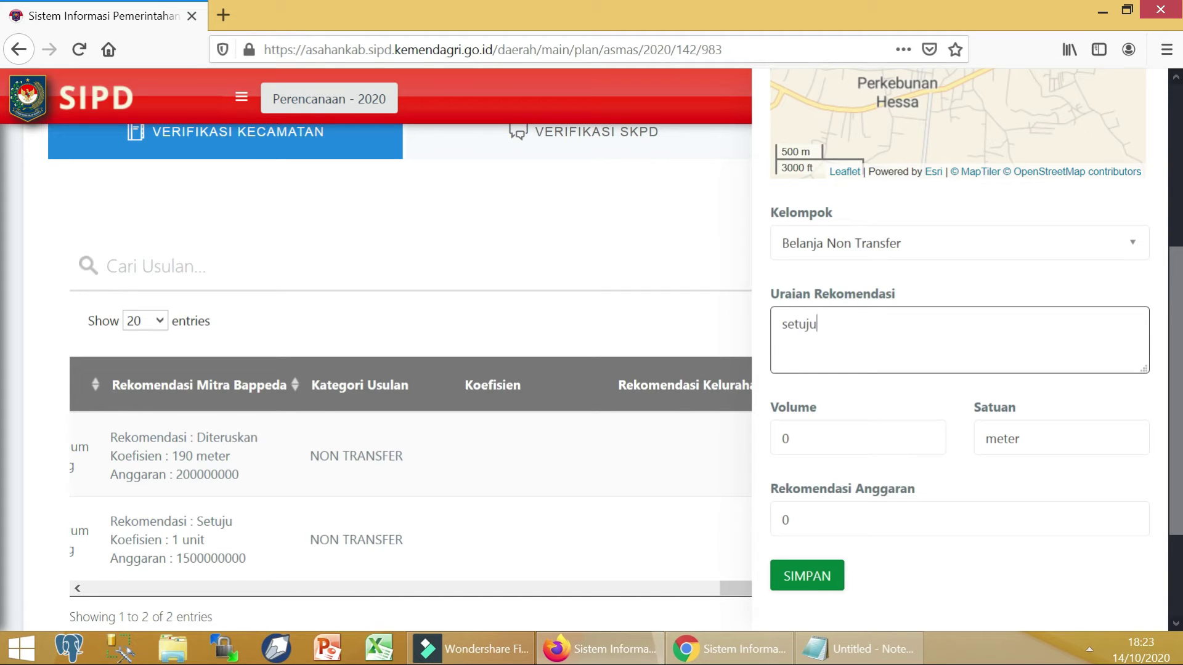
Set the recommendation's volume to 300 meter and its budget to 350000000, and save it
click(850, 428)
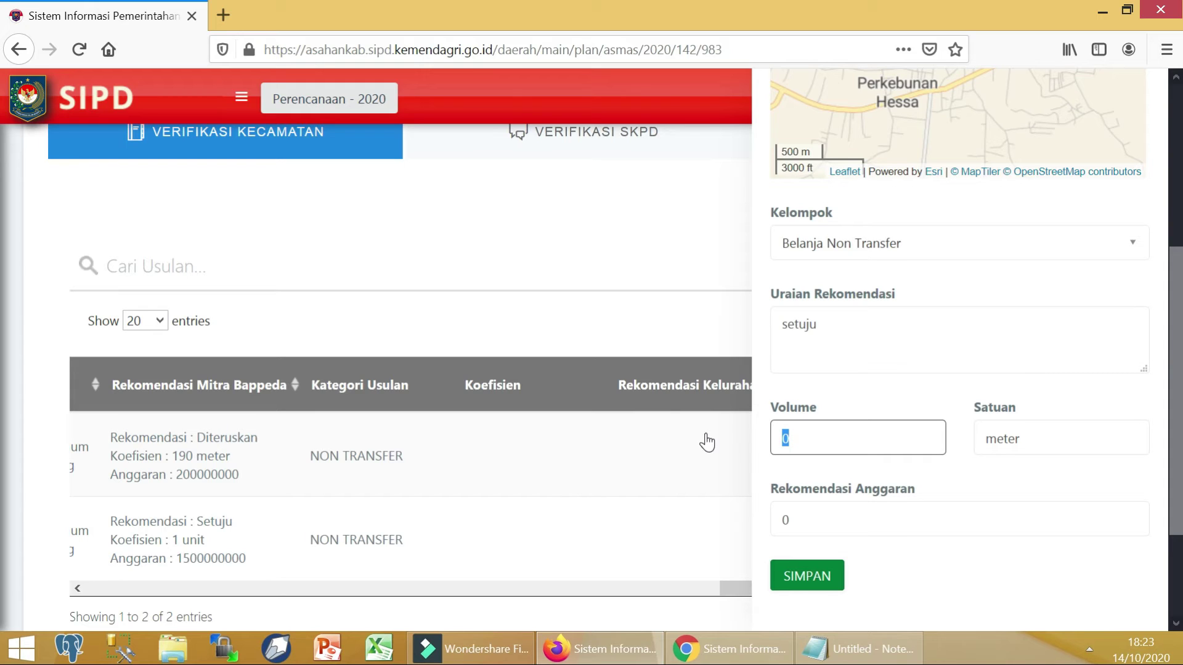
text(300)
key(Tab)
text(m)
click(955, 467)
click(874, 516)
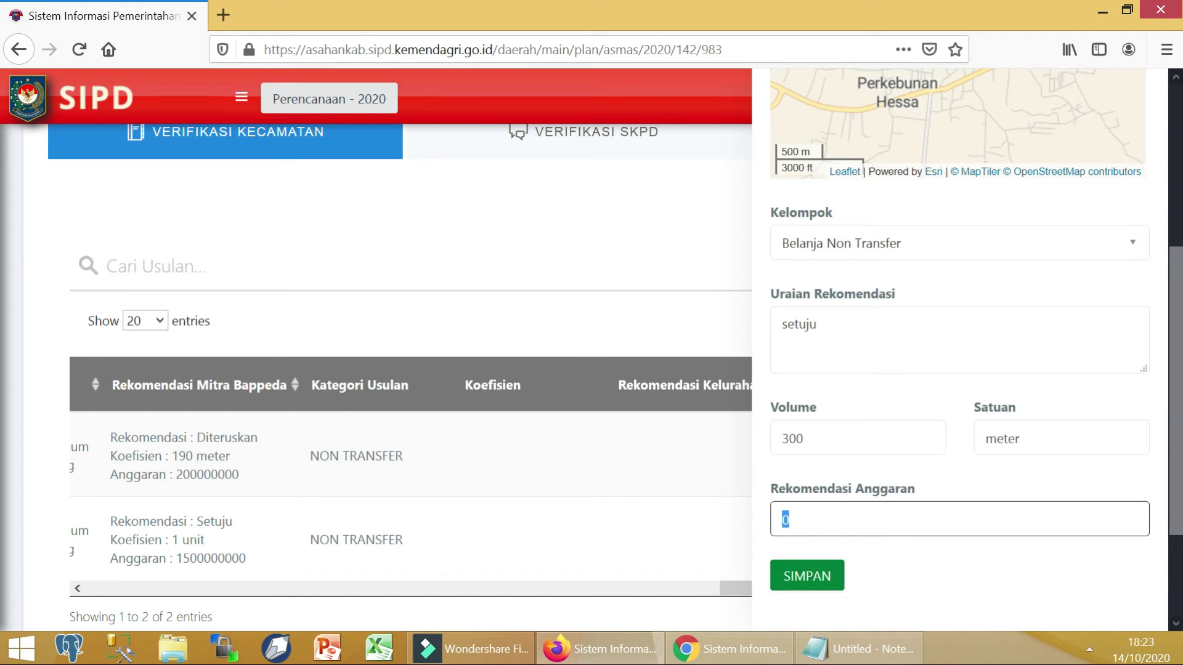
text(350000000)
click(787, 585)
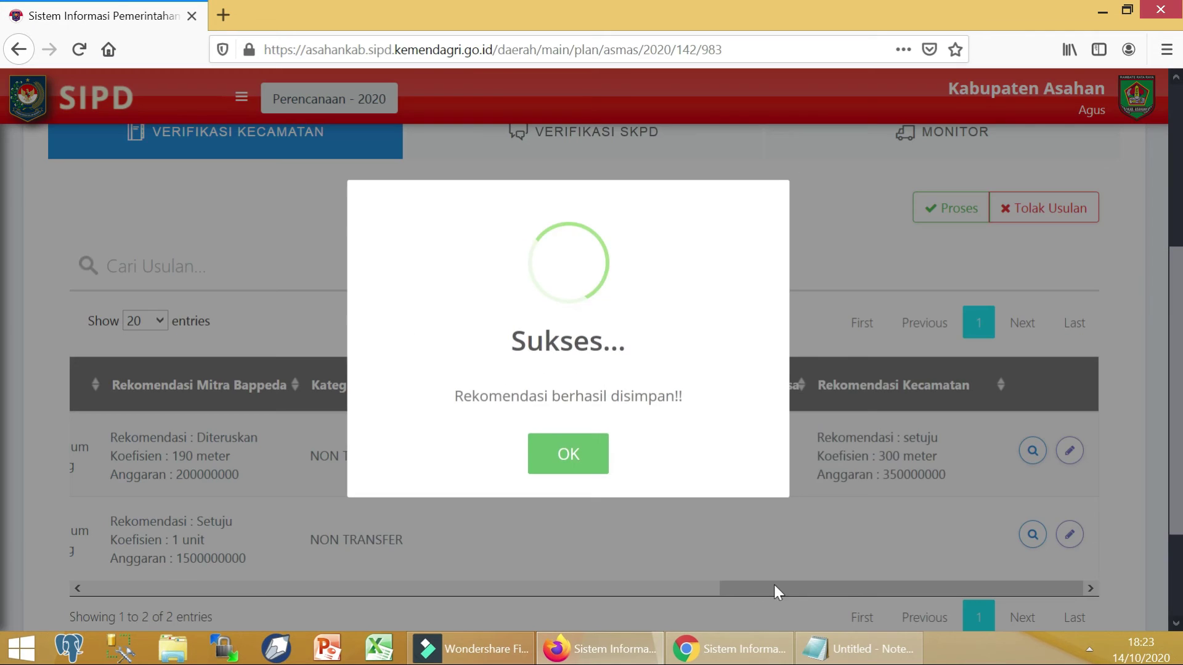
click(585, 462)
Open the recommendation form for the "Pengadaan Pipa" proposal at its Uraian Rekomendasi
drag(762, 597, 639, 593)
scroll(769, 552, right, 5)
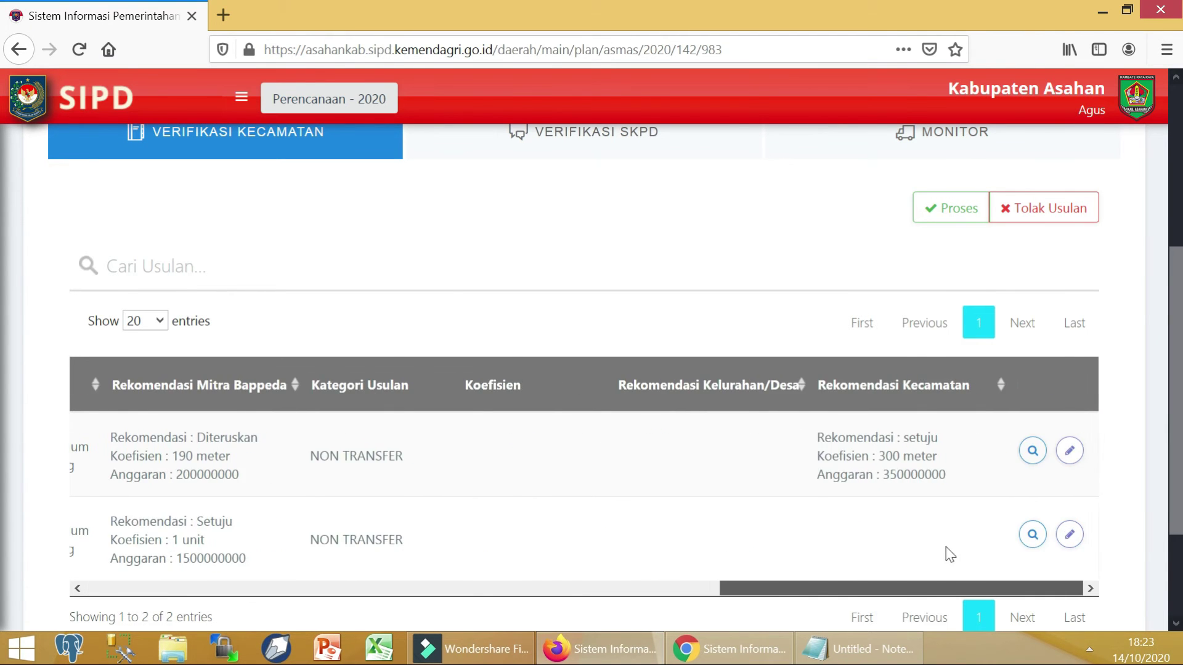
click(1070, 536)
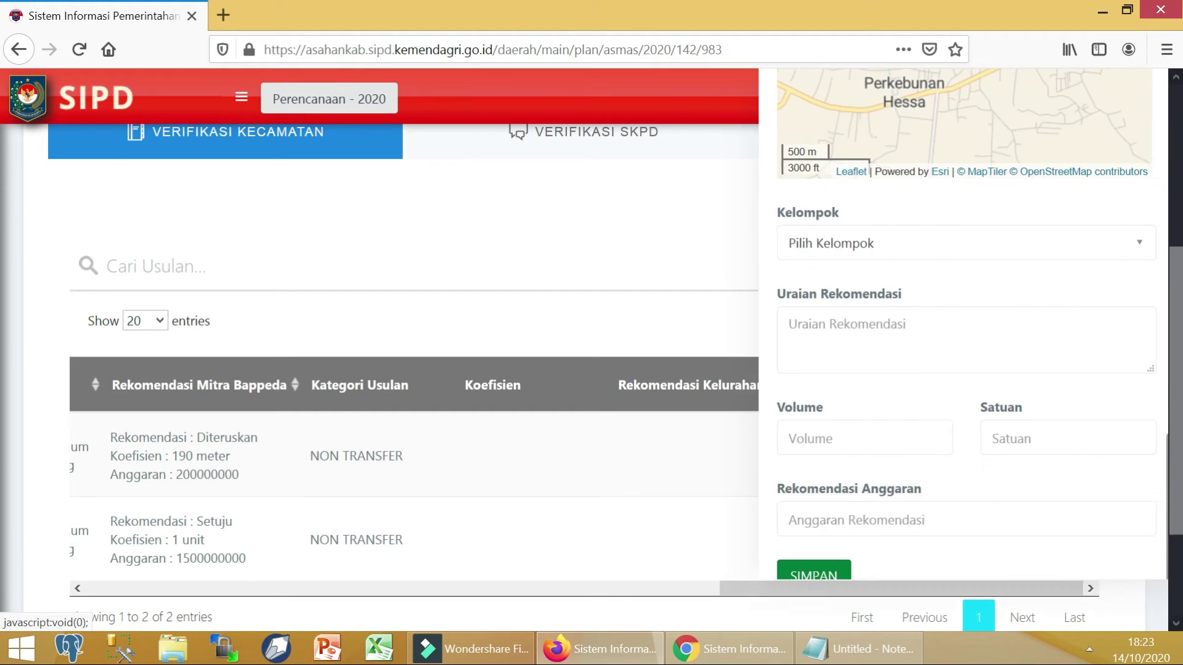
click(840, 347)
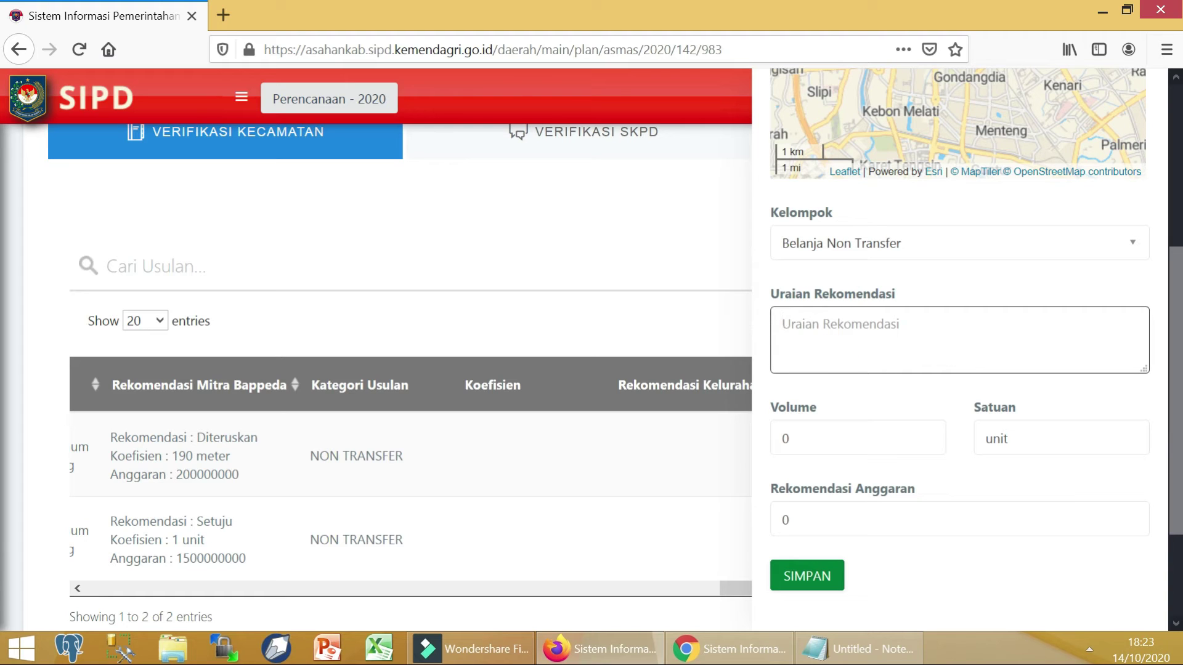
text(setuju diterus)
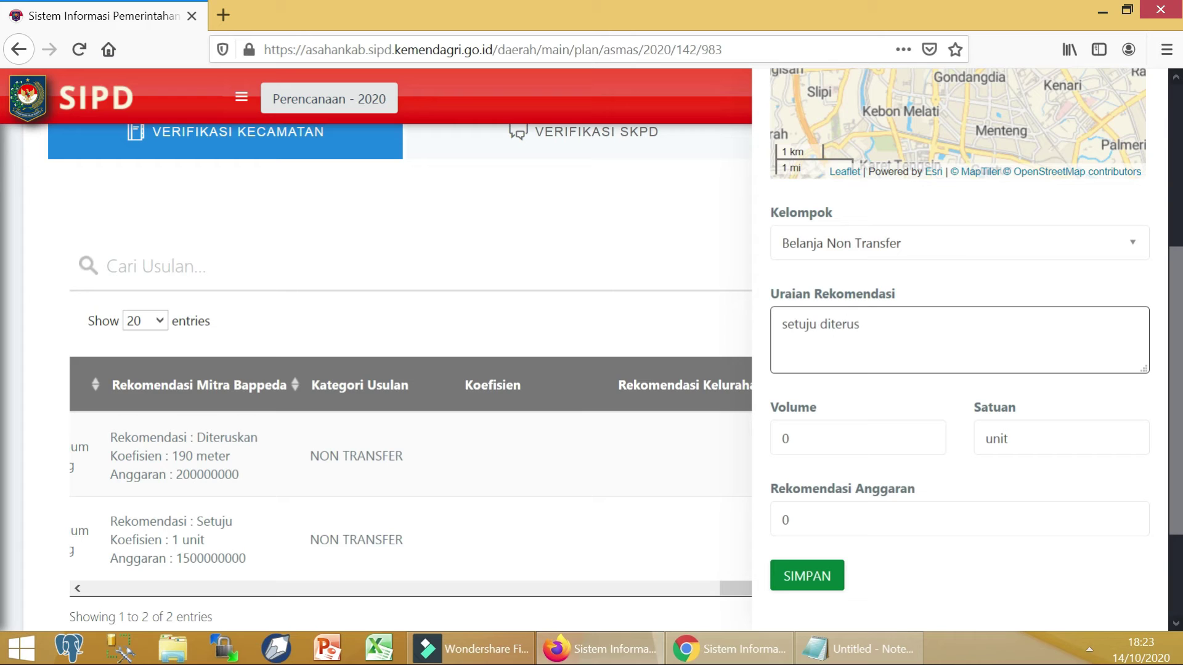
key(BackSpace)
key(BackSpace)
key(BackSpace)
key(BackSpace)
key(BackSpace)
key(BackSpace)
key(BackSpace)
key(BackSpace)
key(BackSpace)
key(BackSpace)
key(BackSpace)
key(BackSpace)
key(BackSpace)
text(p)
key(Tab)
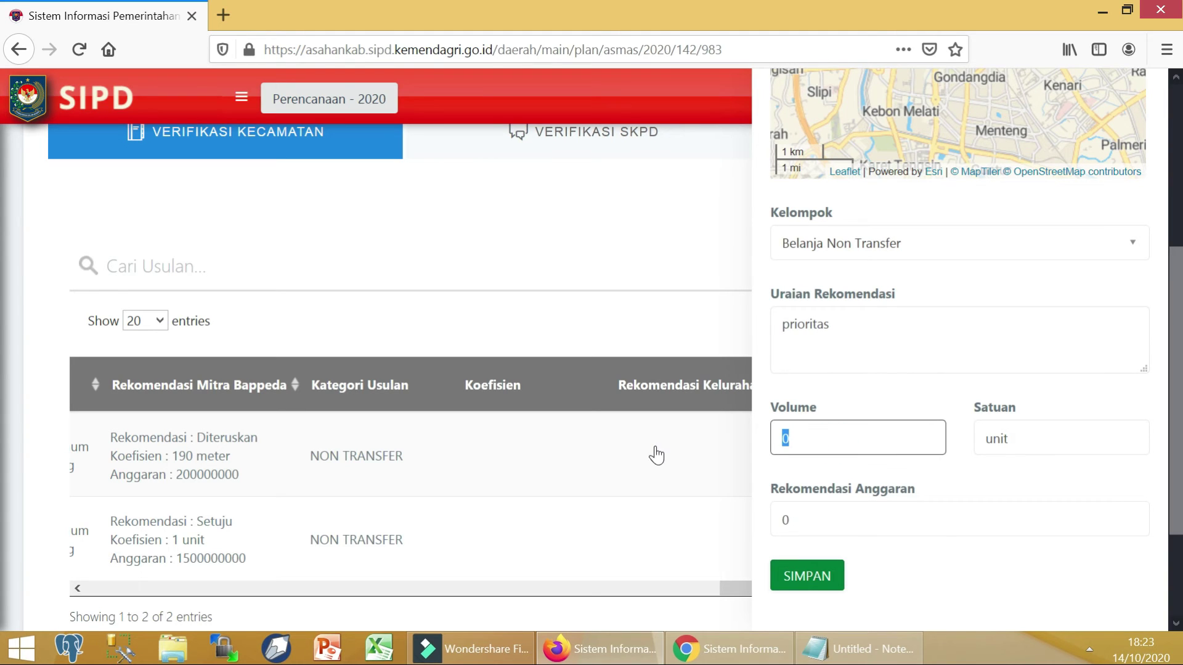
text(1)
key(Tab)
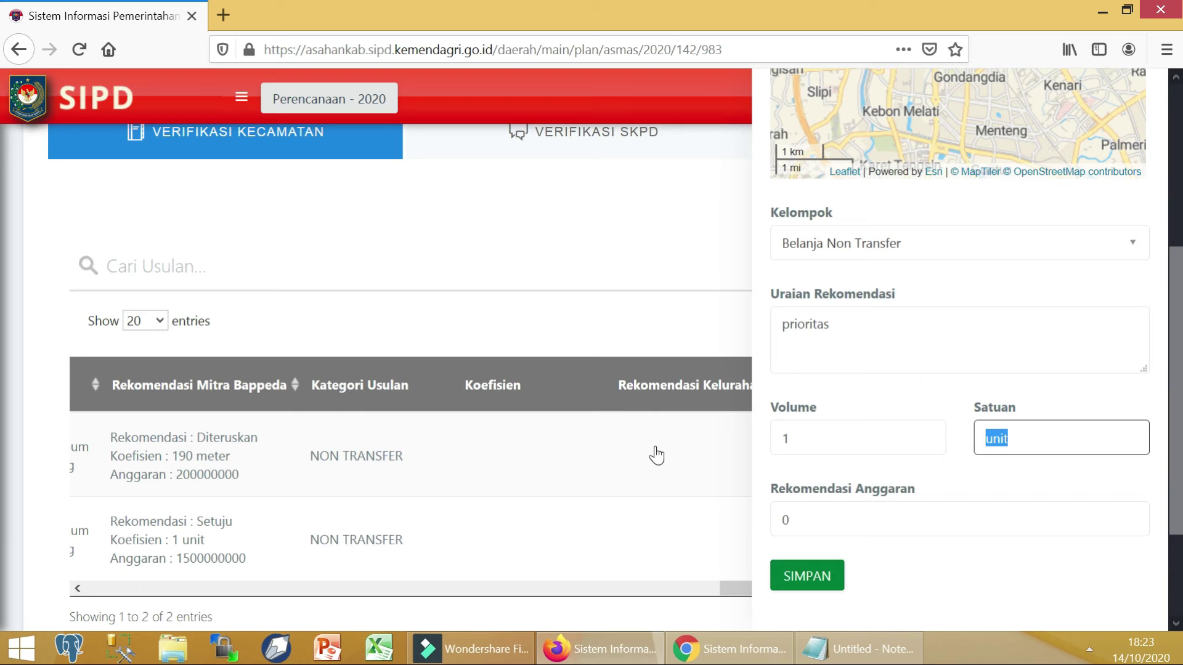
key(Tab)
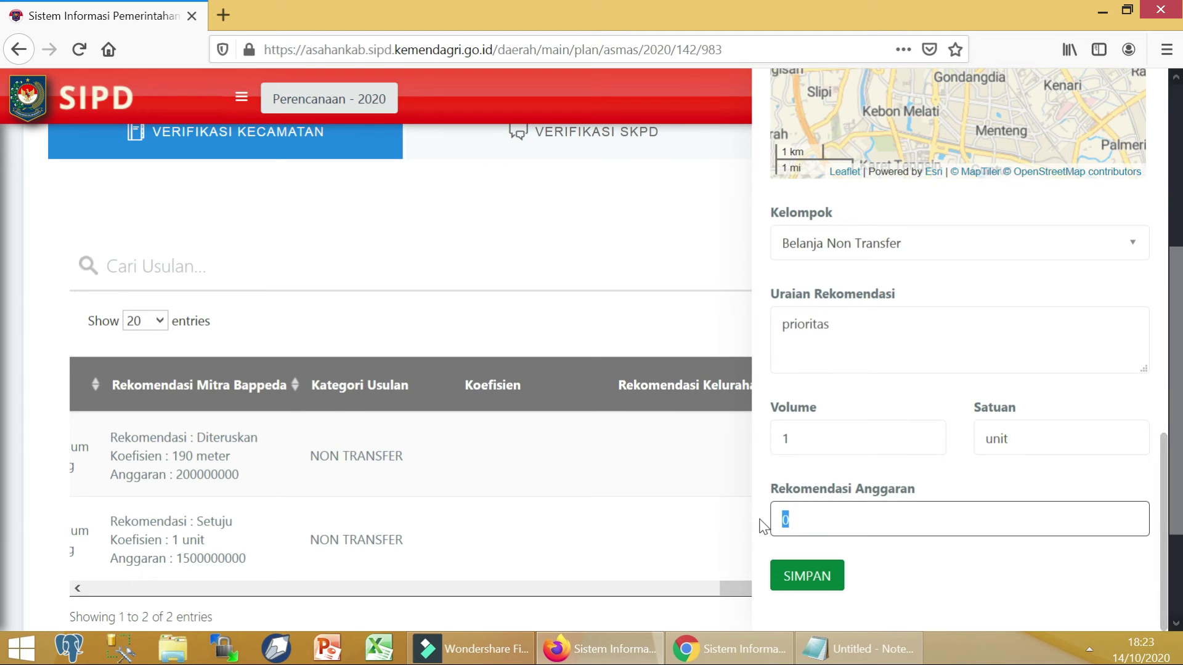
text(2000)
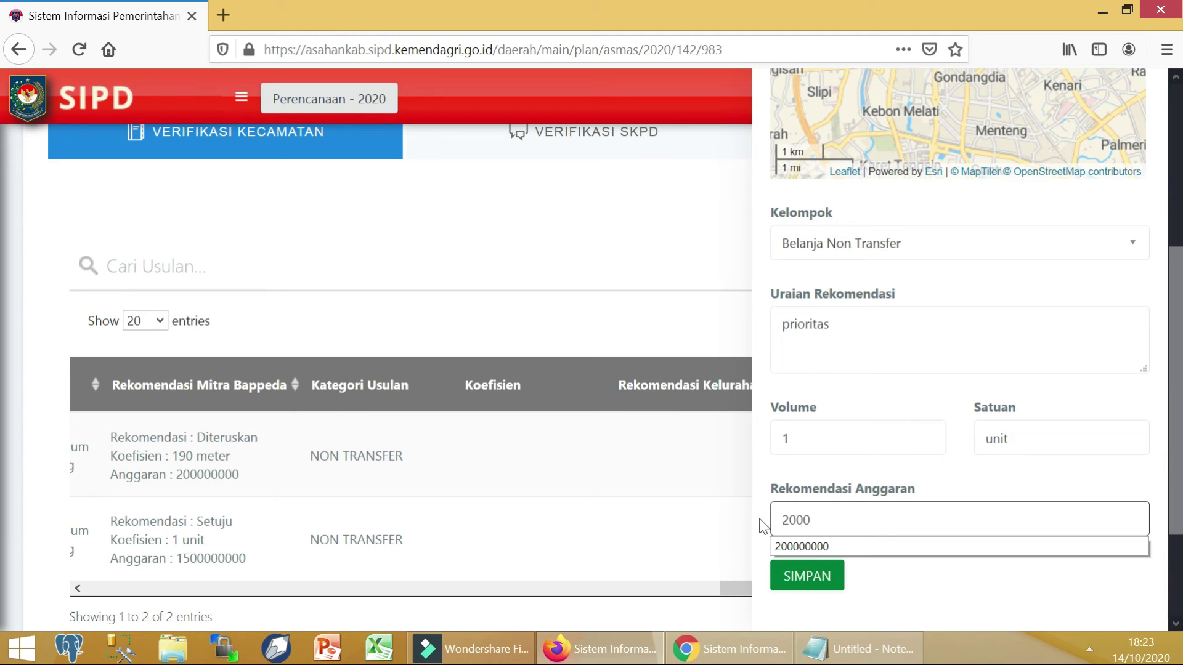
text(000000)
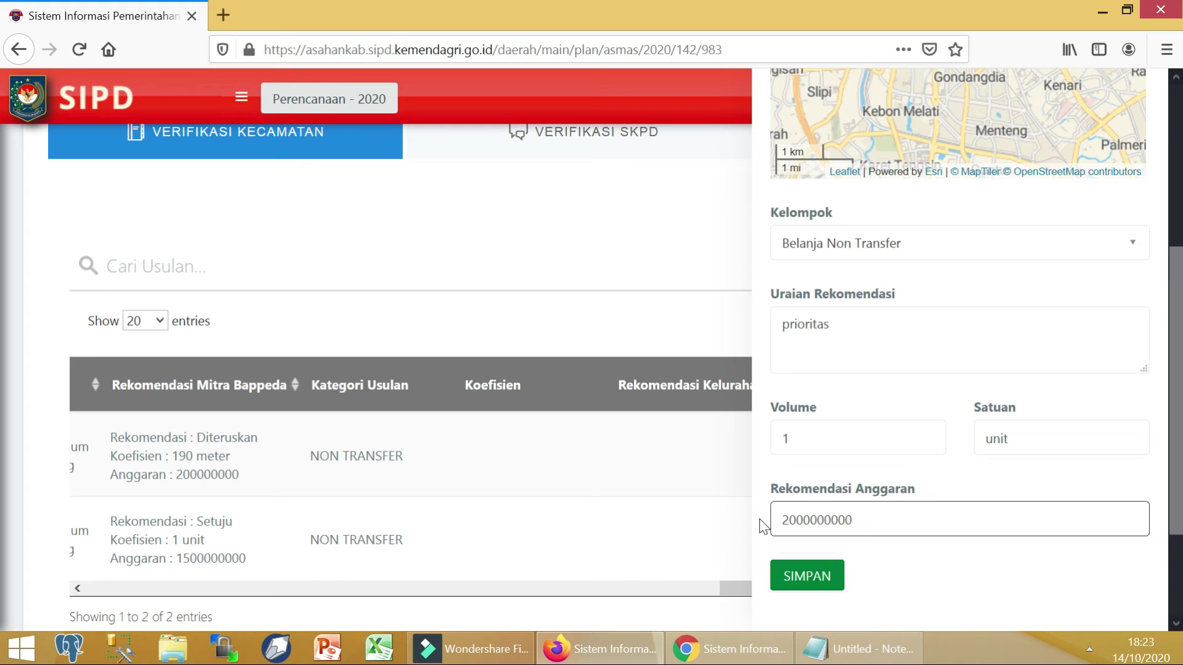
click(795, 577)
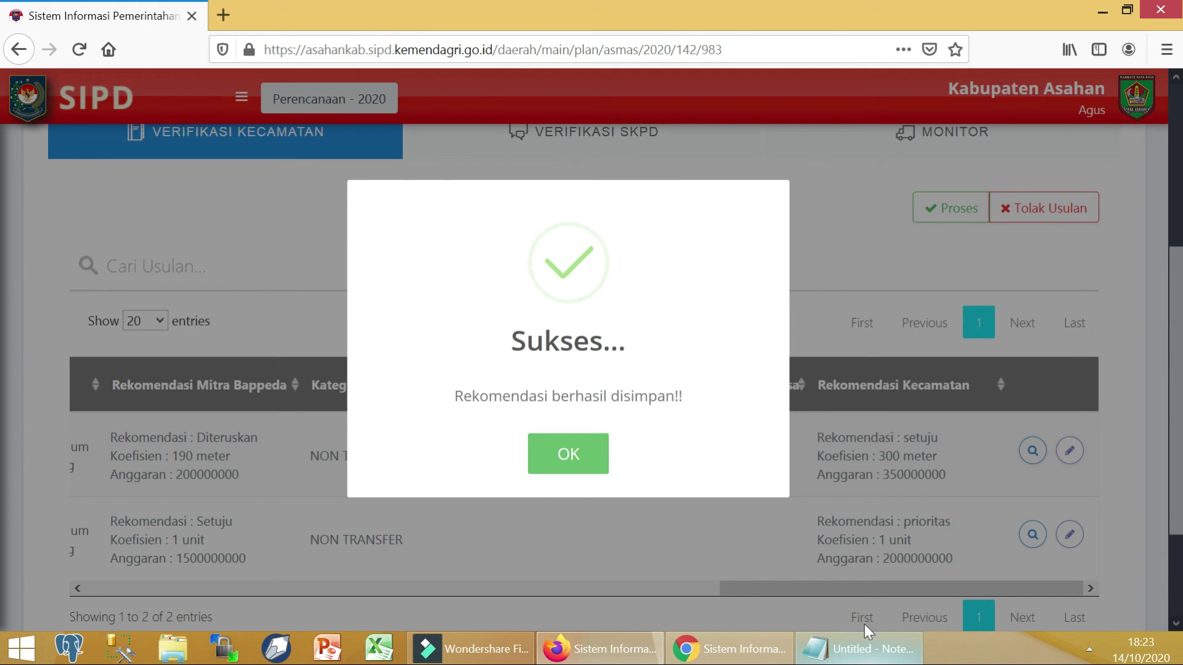
key(Return)
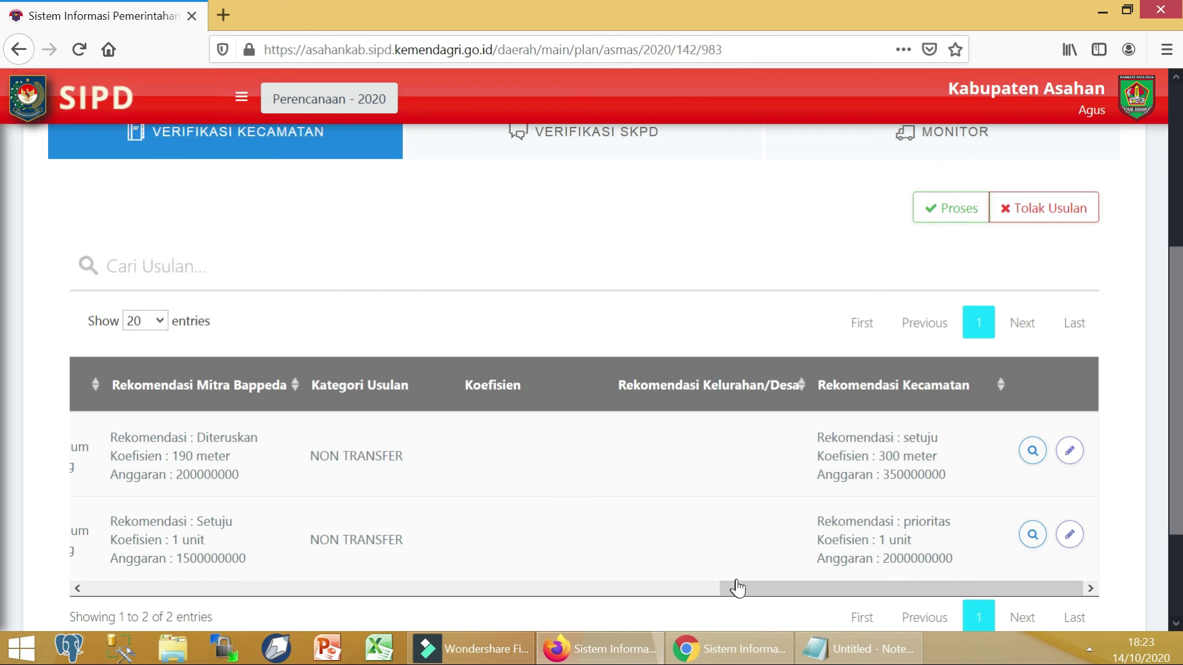
Select both the "Pengaspalan Jalan lebar 5x2 m" and "Pengadaan Pipa" proposals and process them to complete their kecamatan verification
drag(662, 585, 83, 576)
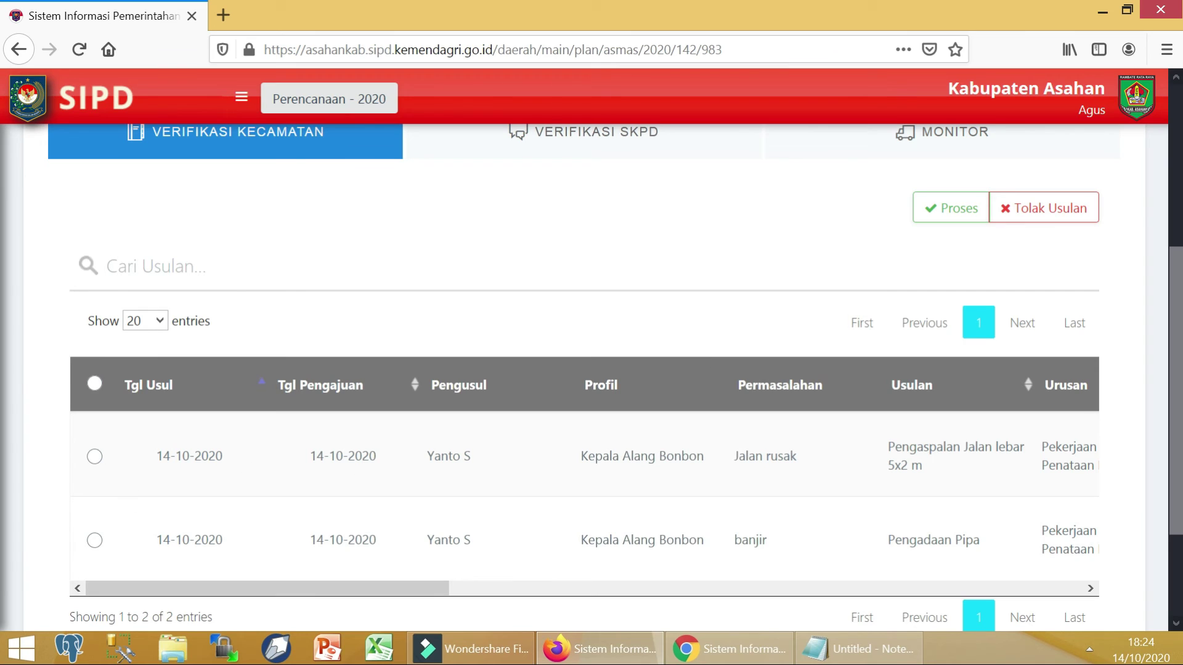
click(96, 462)
click(950, 226)
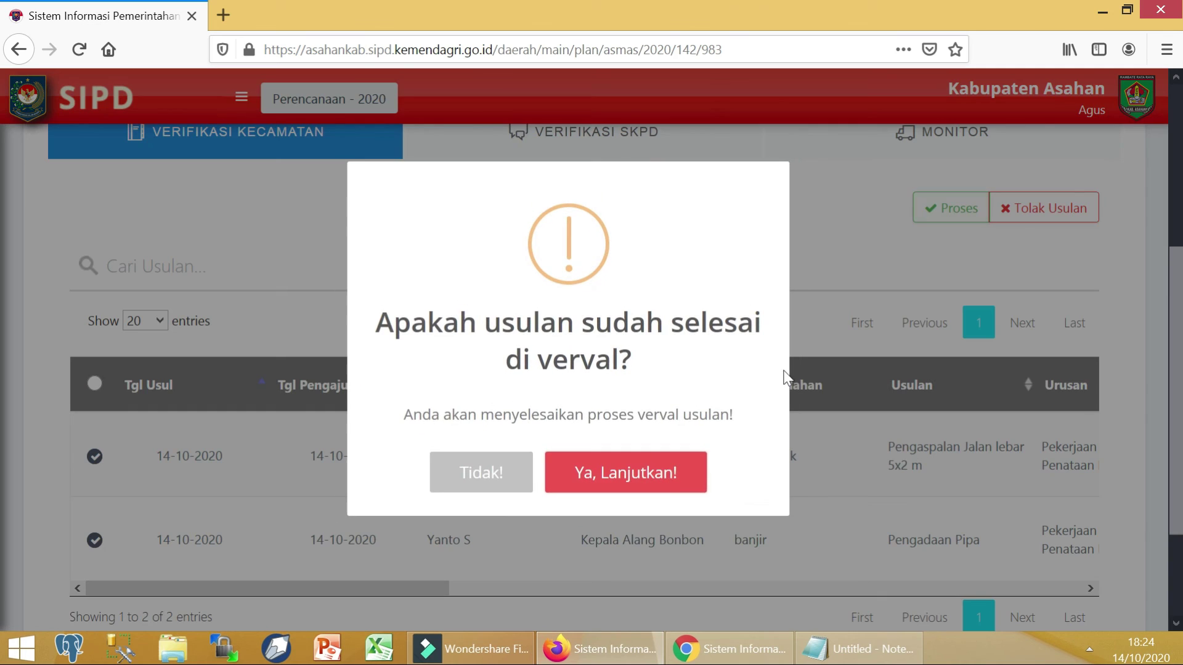
click(670, 478)
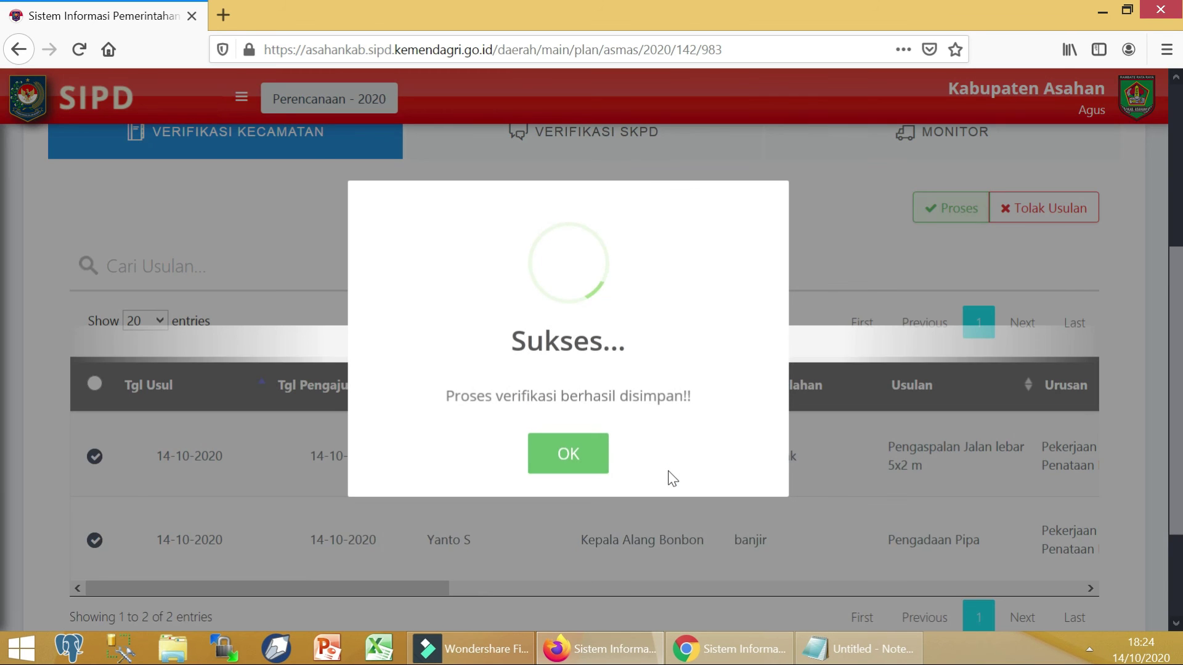
click(587, 463)
Check the kecamatan recommendations and the status of the proposals in the Monitor table
scroll(626, 420, up, 2)
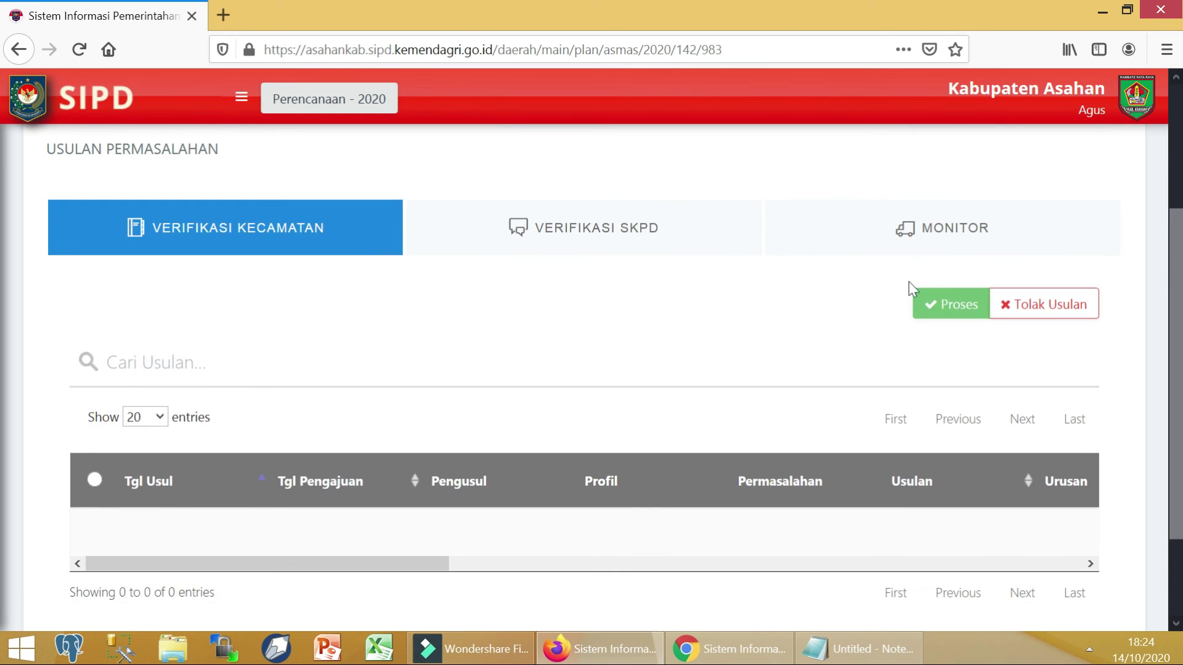
click(960, 240)
scroll(563, 539, down, 2)
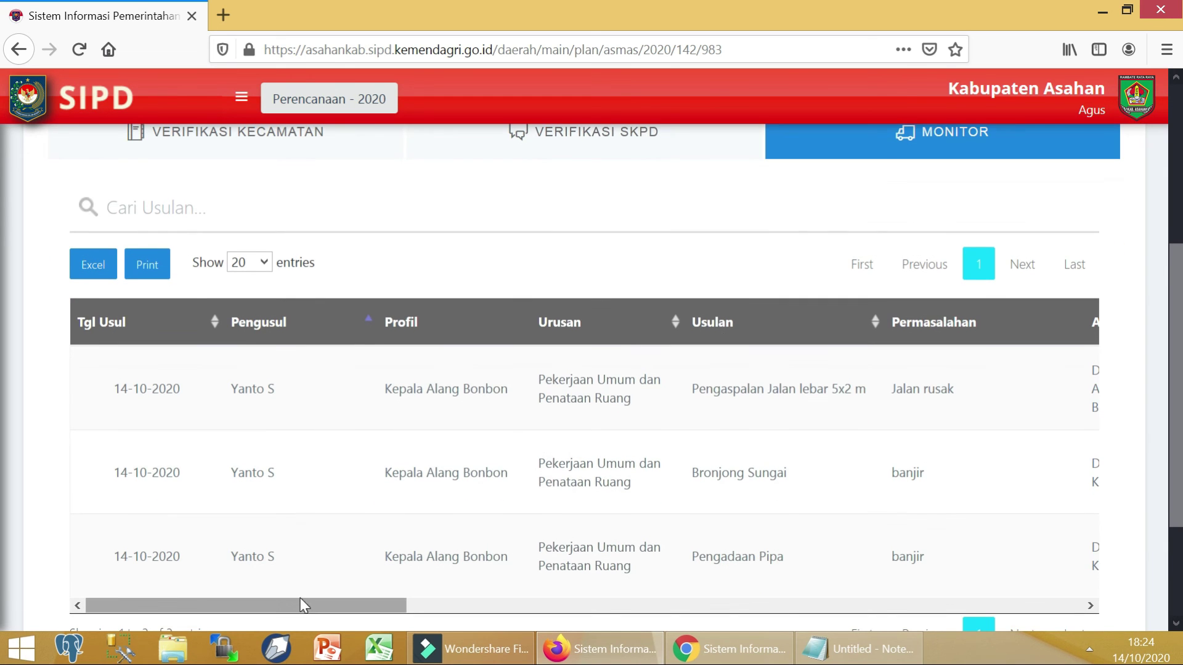
drag(302, 605, 989, 583)
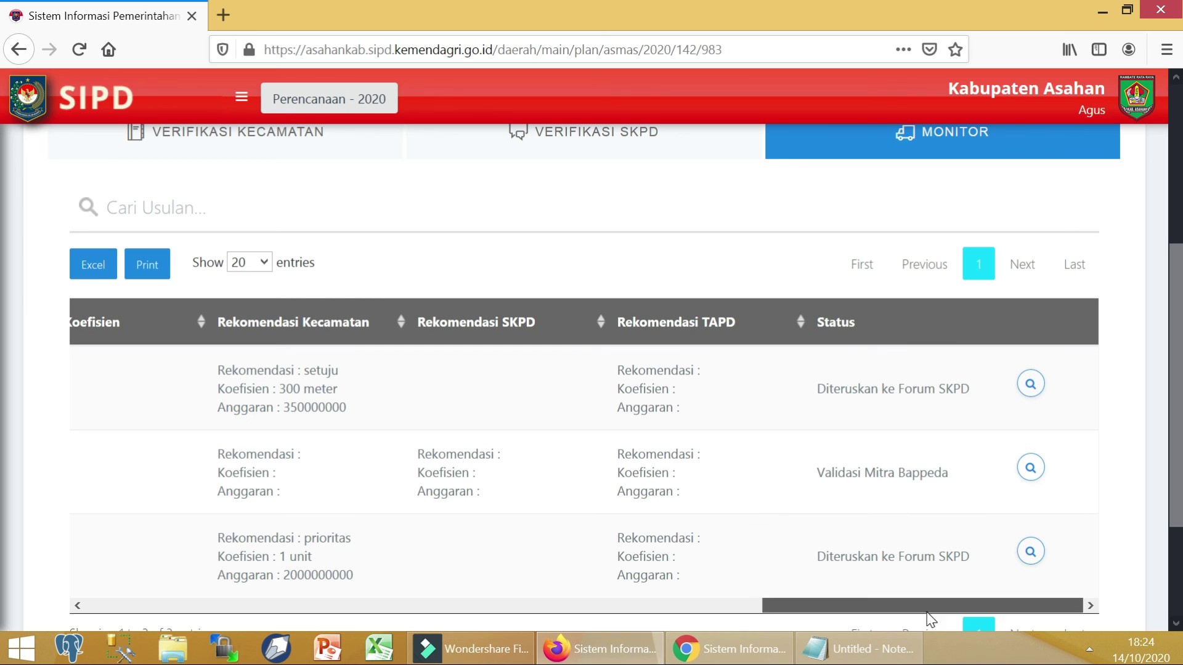
drag(924, 613, 981, 609)
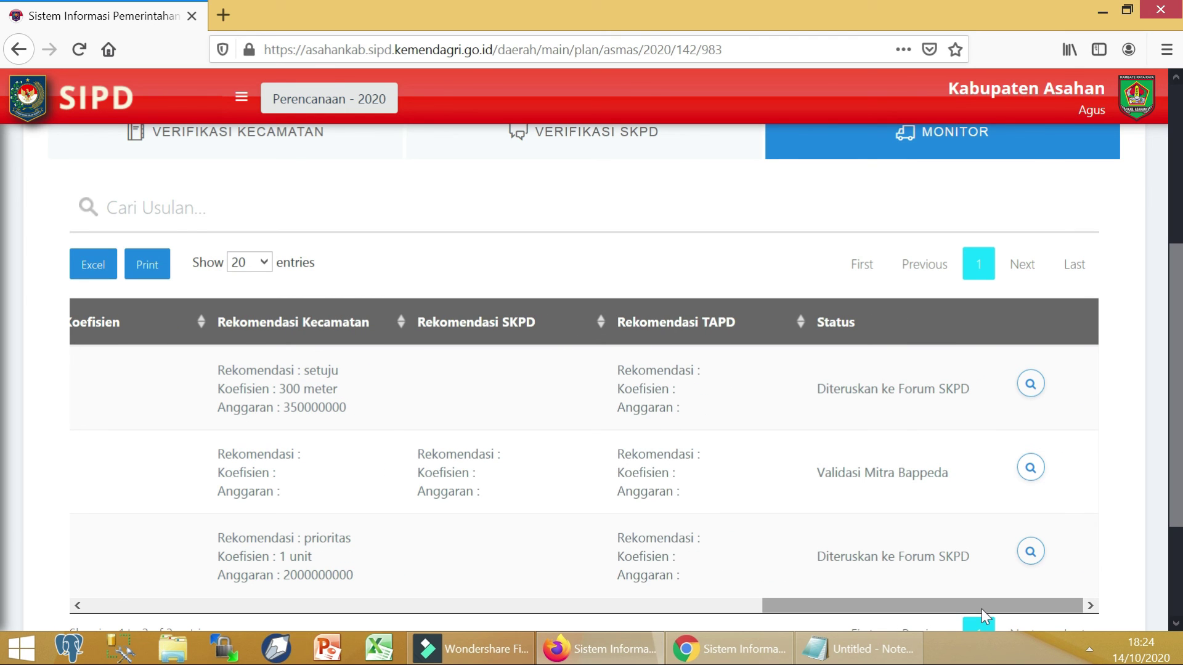